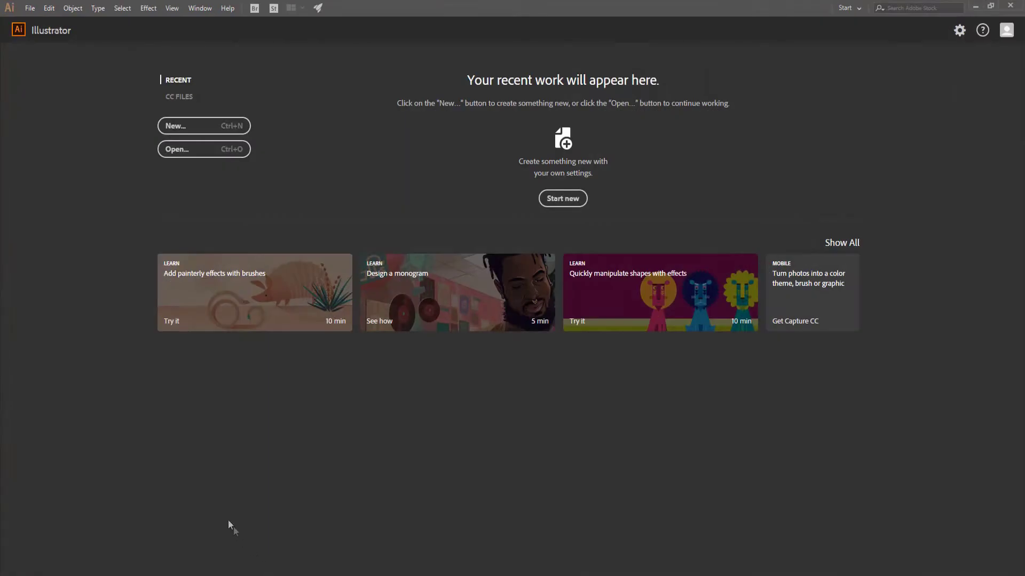
Open the File menu from the Illustrator start screen.
click(27, 10)
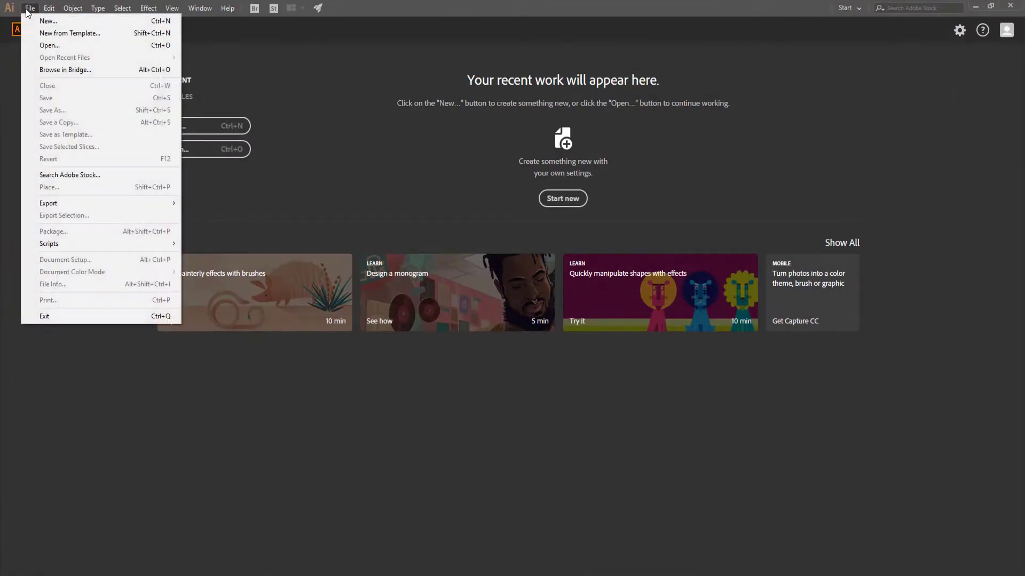
Create a new blank 4500 × 5400 px RGB document.
click(47, 21)
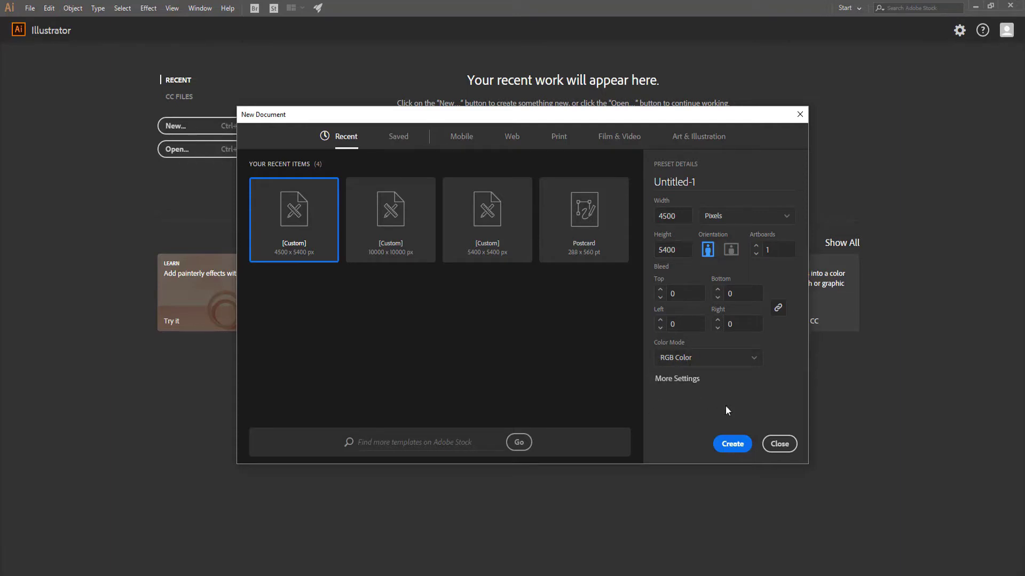
click(726, 447)
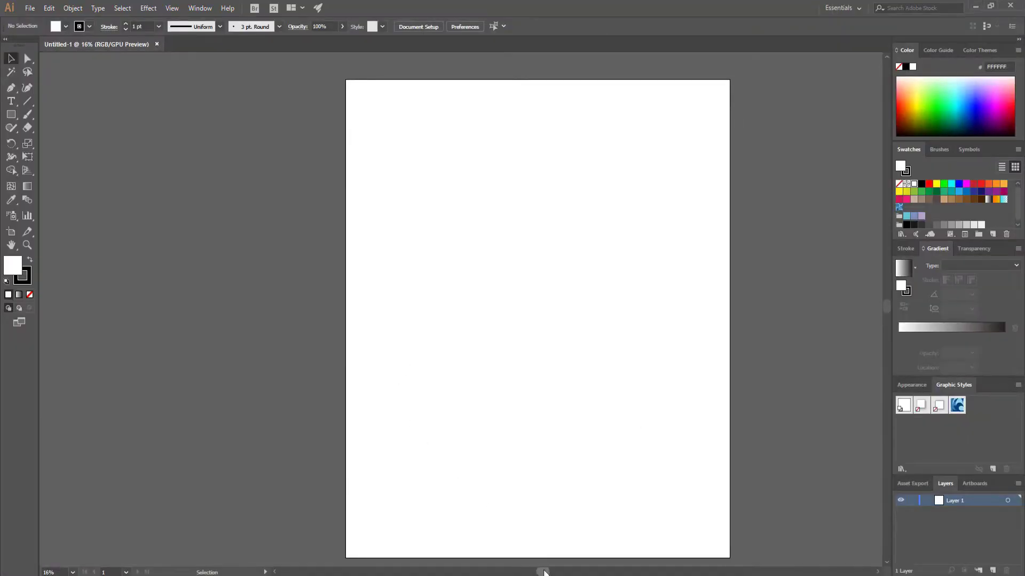
Place a 'Lorem ipsum' point-text object on the artboard and size it to 500 pt.
scroll(544, 573, right, 3)
scroll(469, 425, down, 1)
scroll(469, 425, up, 1)
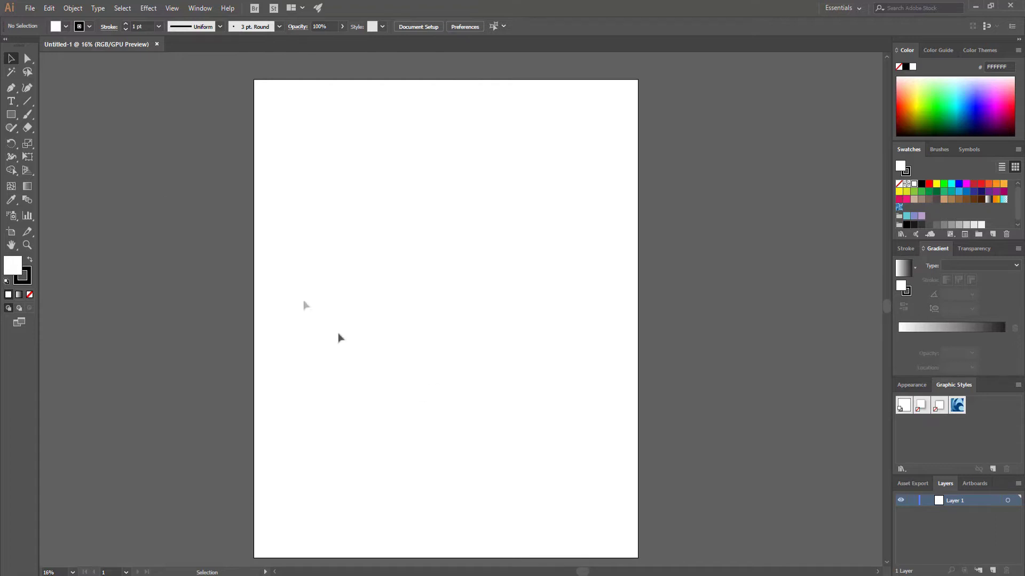
drag(11, 102, 48, 102)
click(339, 211)
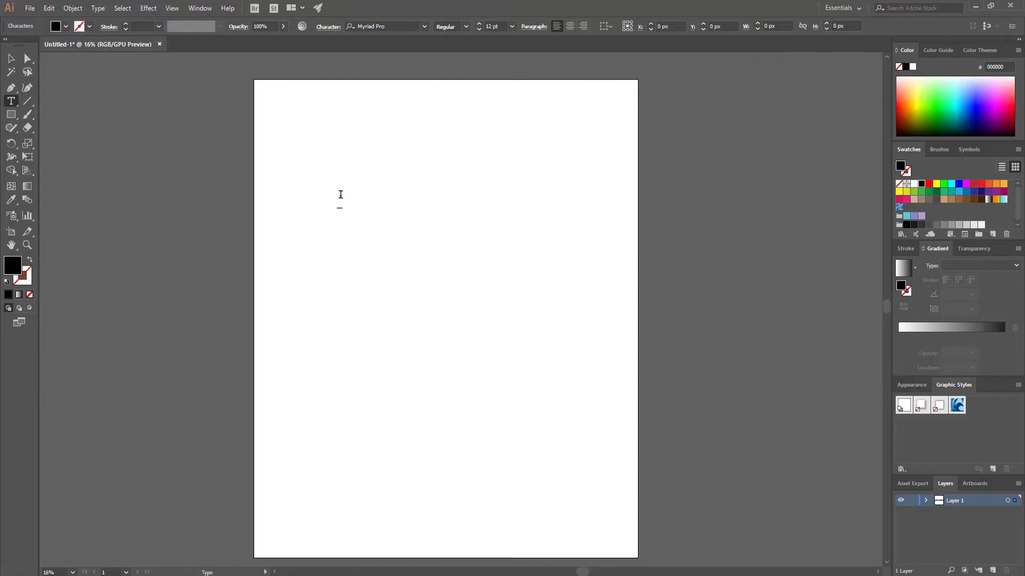
click(512, 27)
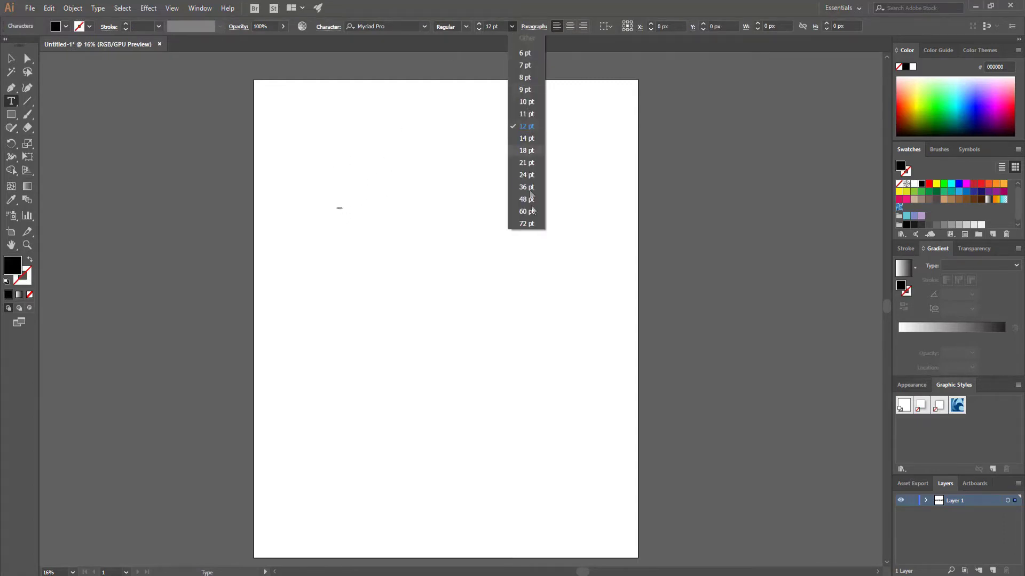
click(491, 47)
click(492, 27)
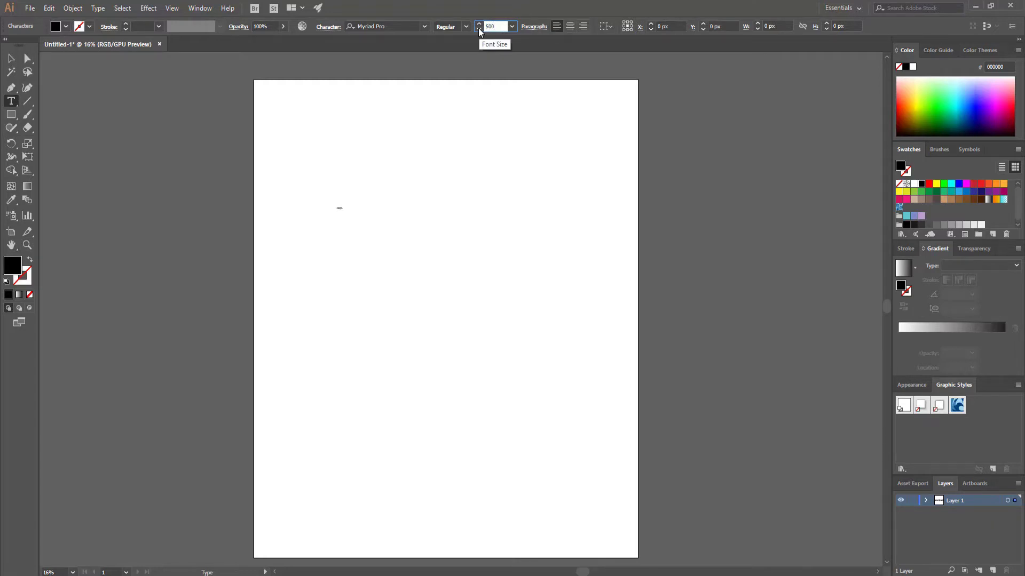
key(Return)
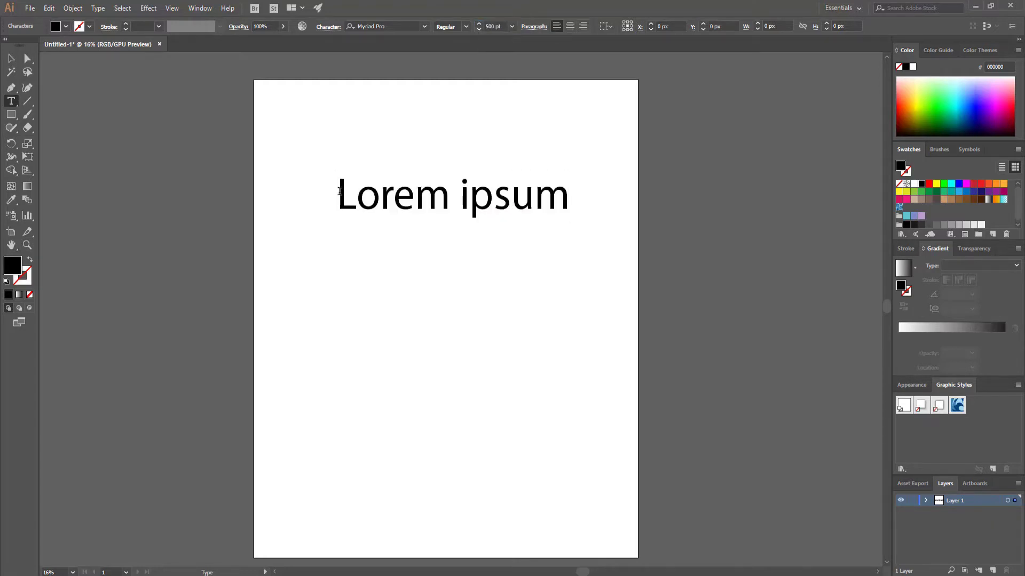
Replace the placeholder with LEGENDS and add a second text line reading ARE below it.
drag(342, 191, 618, 211)
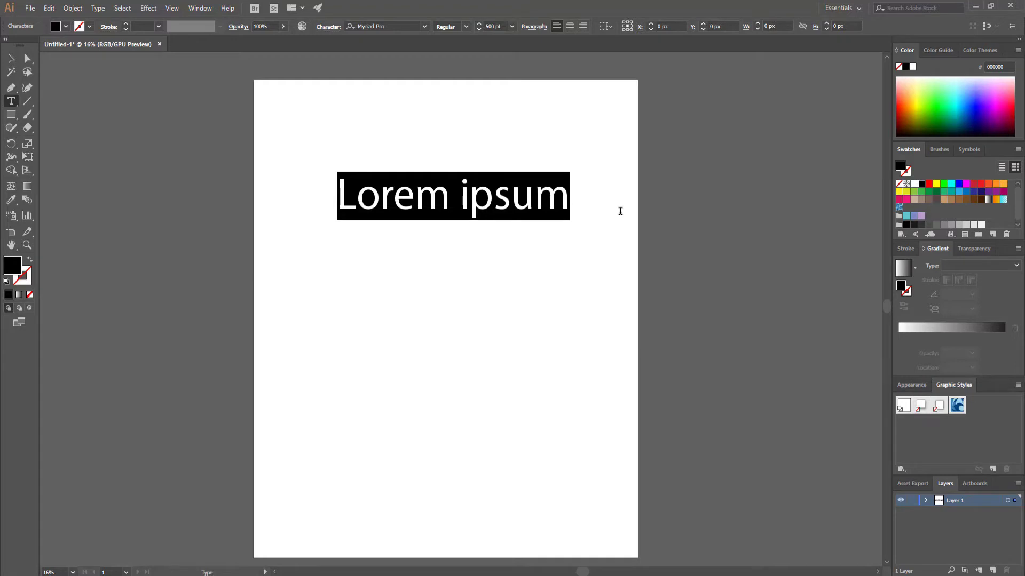
key(BackSpace)
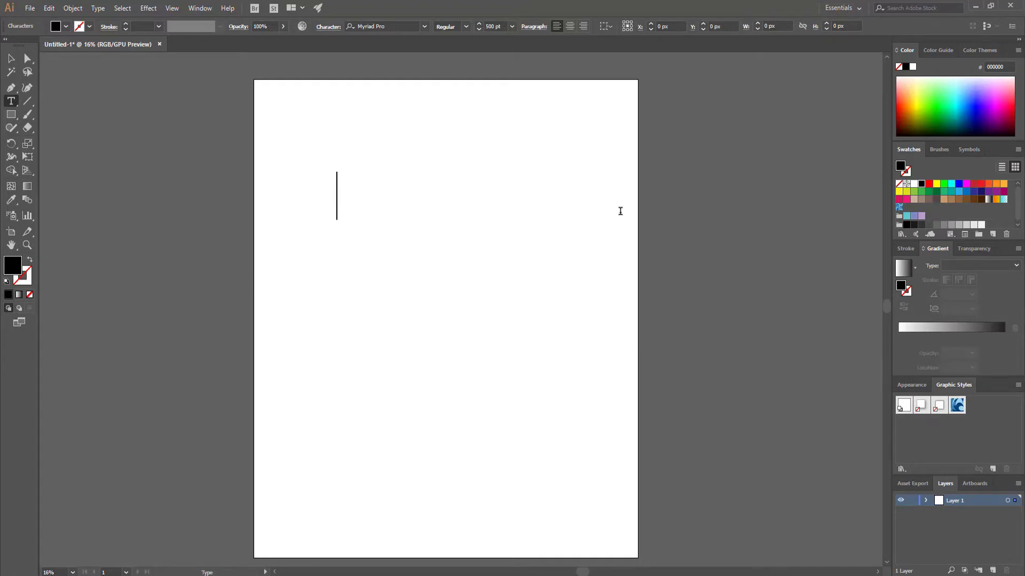
text(LEGENDS)
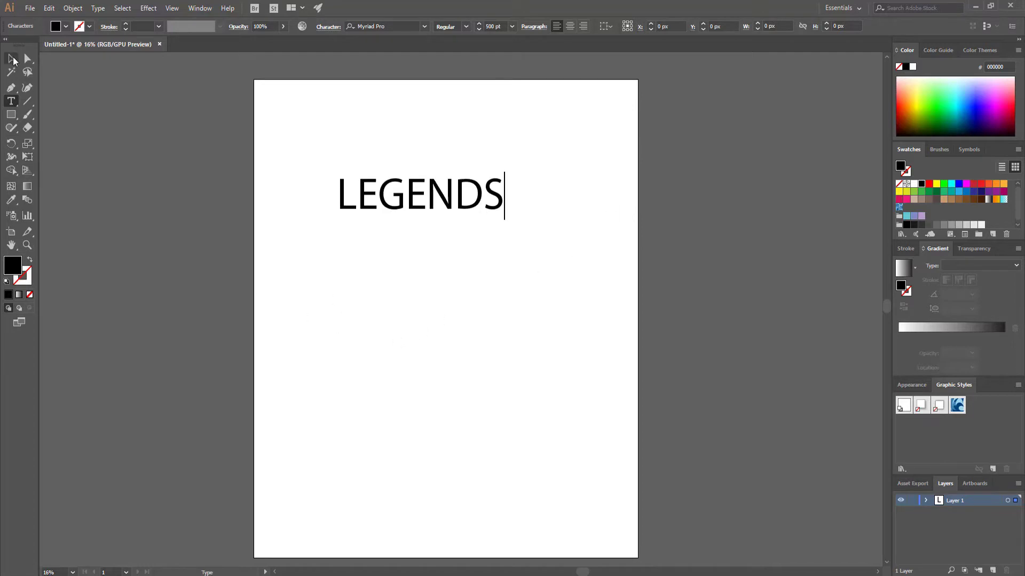
click(12, 60)
click(11, 103)
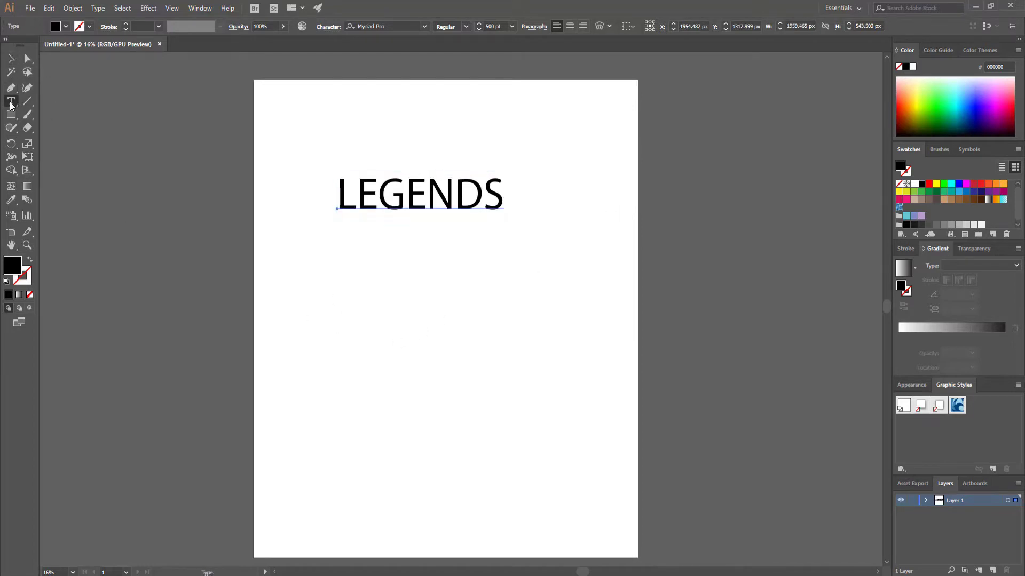
click(316, 311)
drag(311, 292, 546, 303)
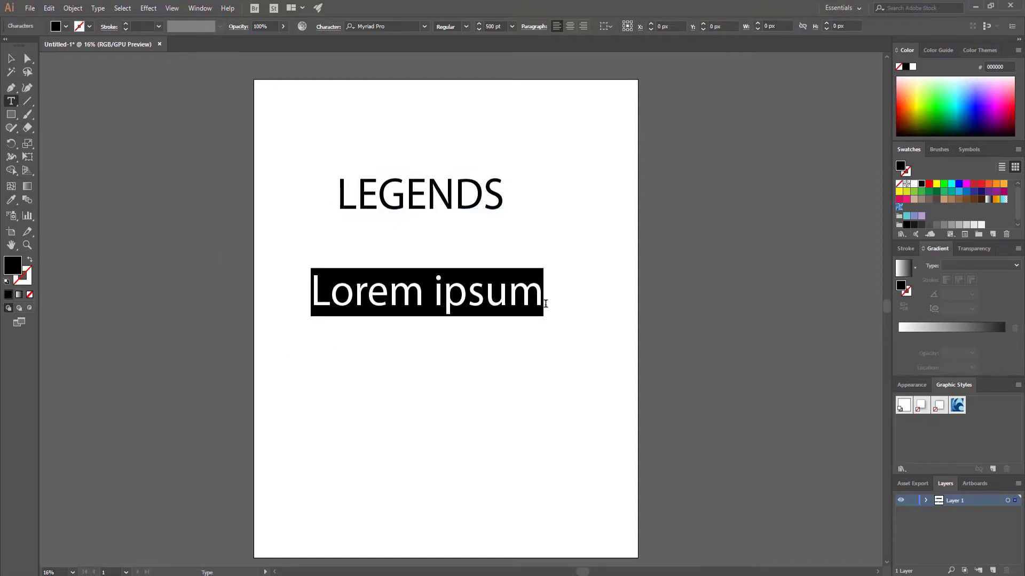
key(BackSpace)
text(ARE)
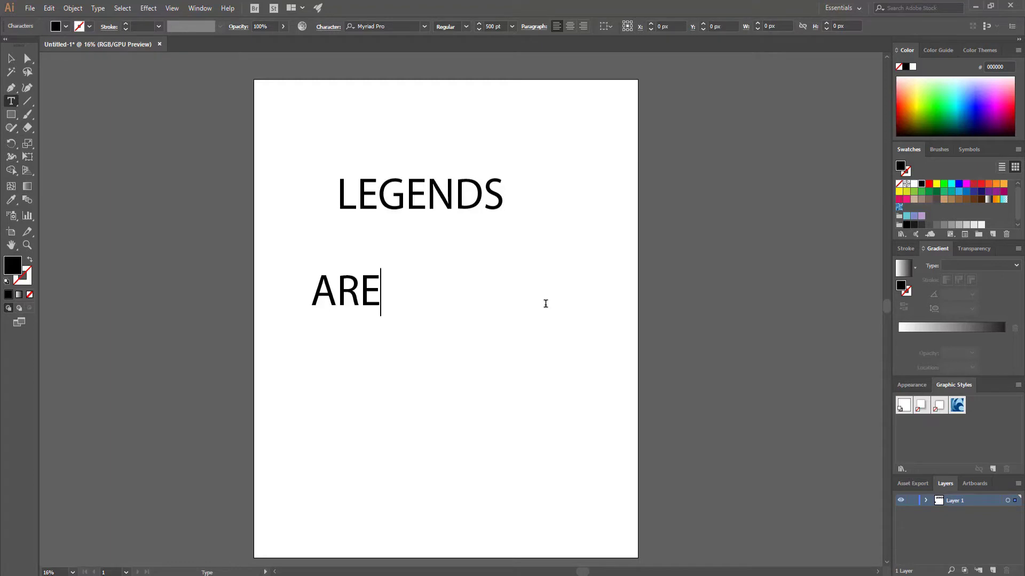
click(10, 59)
Add two more text lines below, BORN IN and JUNE.
click(11, 101)
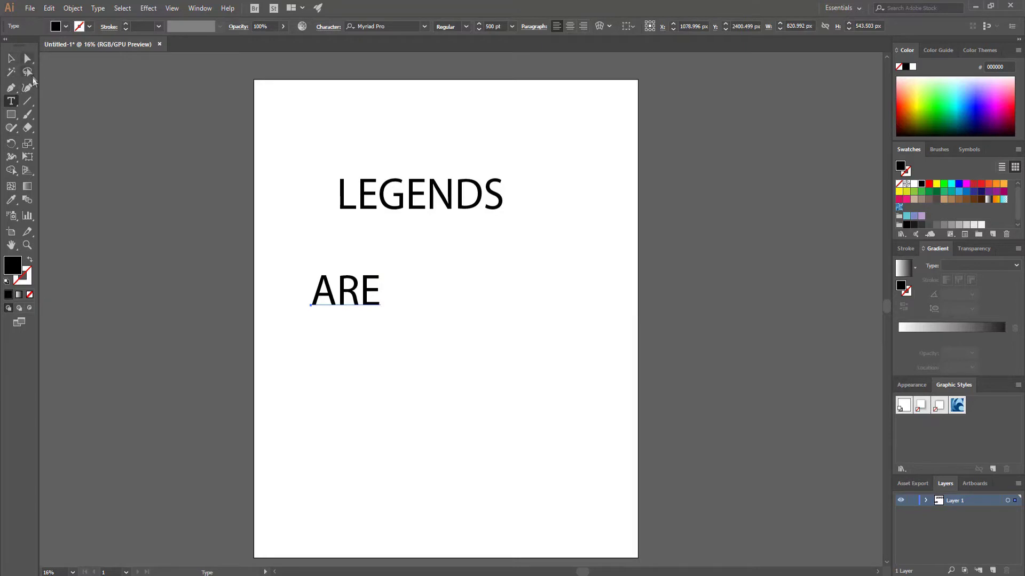
click(338, 388)
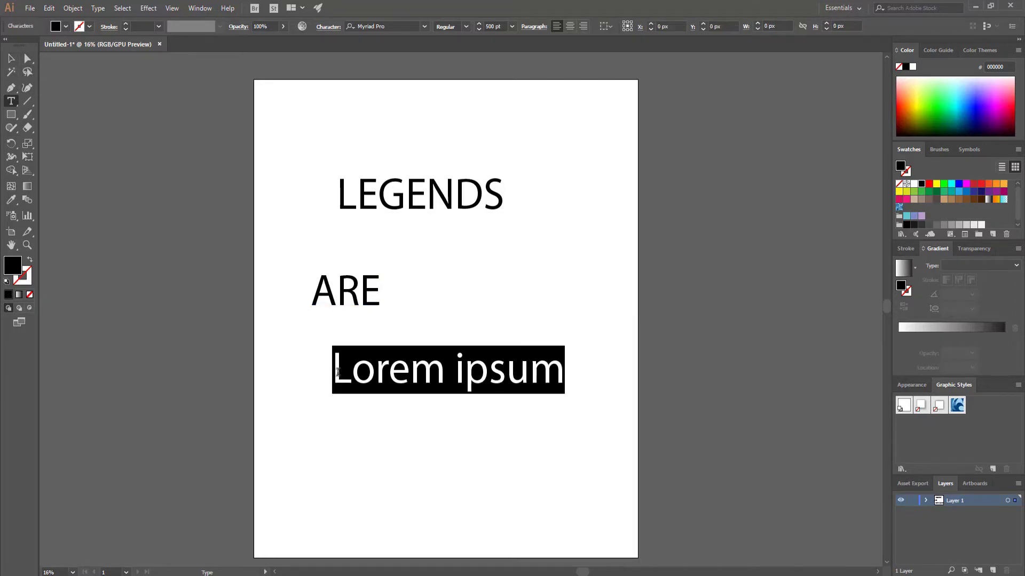
drag(334, 368, 557, 373)
key(BackSpace)
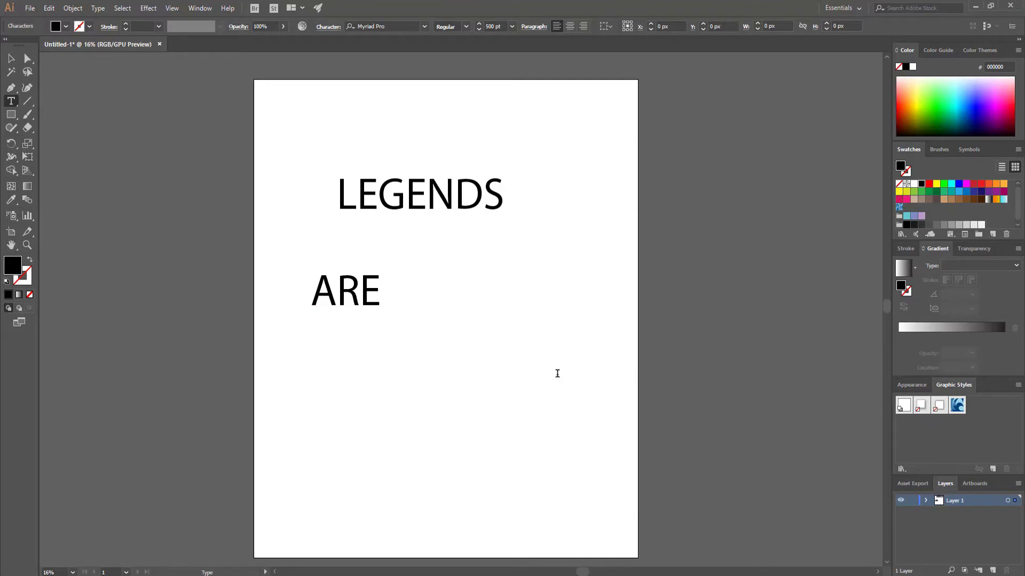
text(BORN)
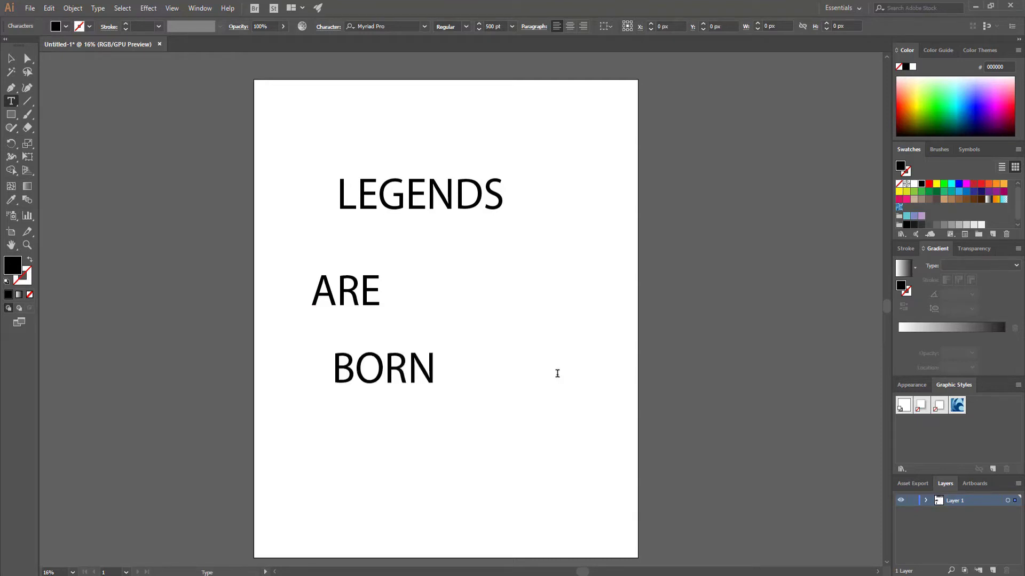
text( IN)
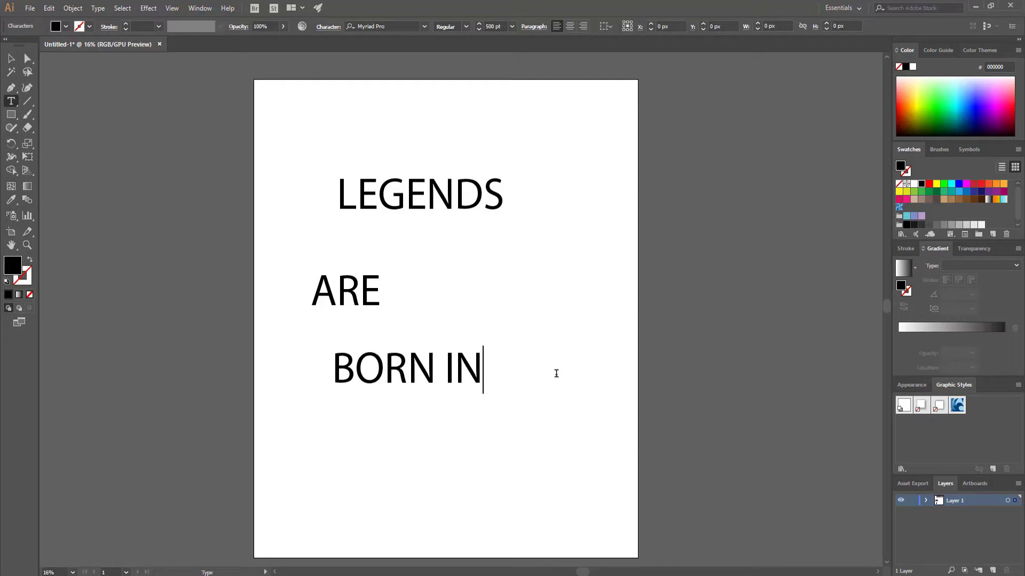
click(12, 59)
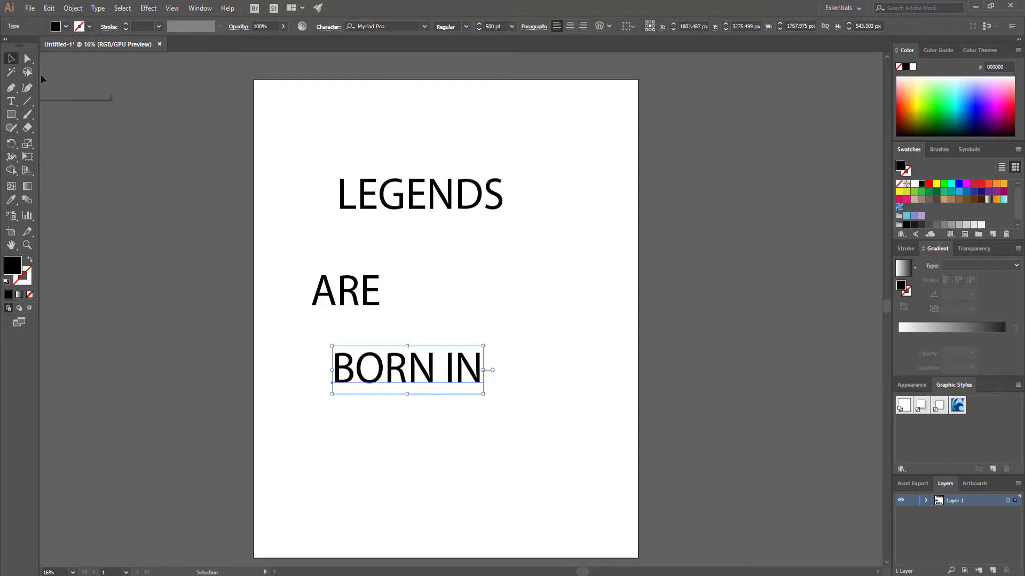
click(11, 102)
click(323, 459)
click(321, 445)
drag(321, 446, 562, 454)
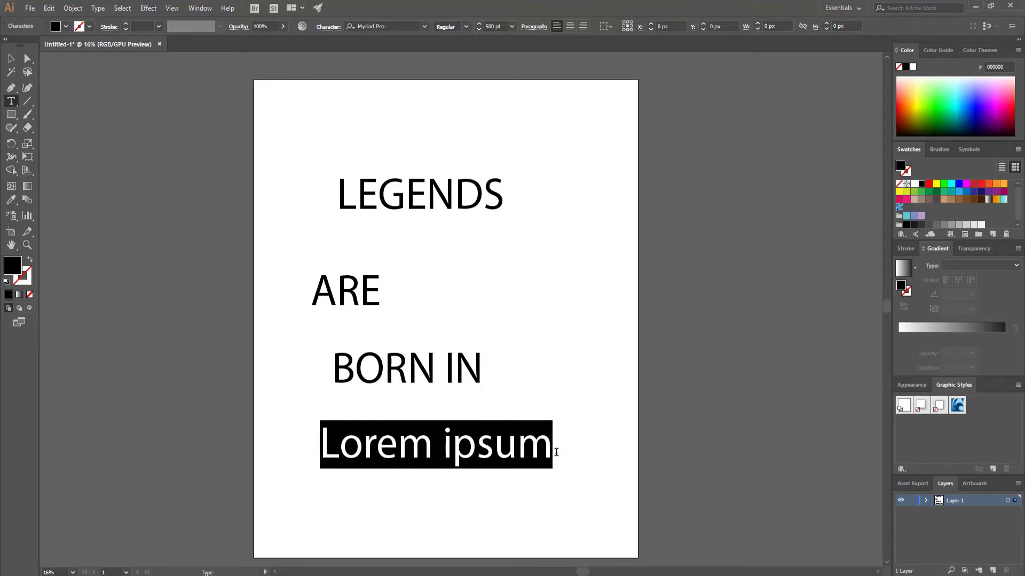
key(BackSpace)
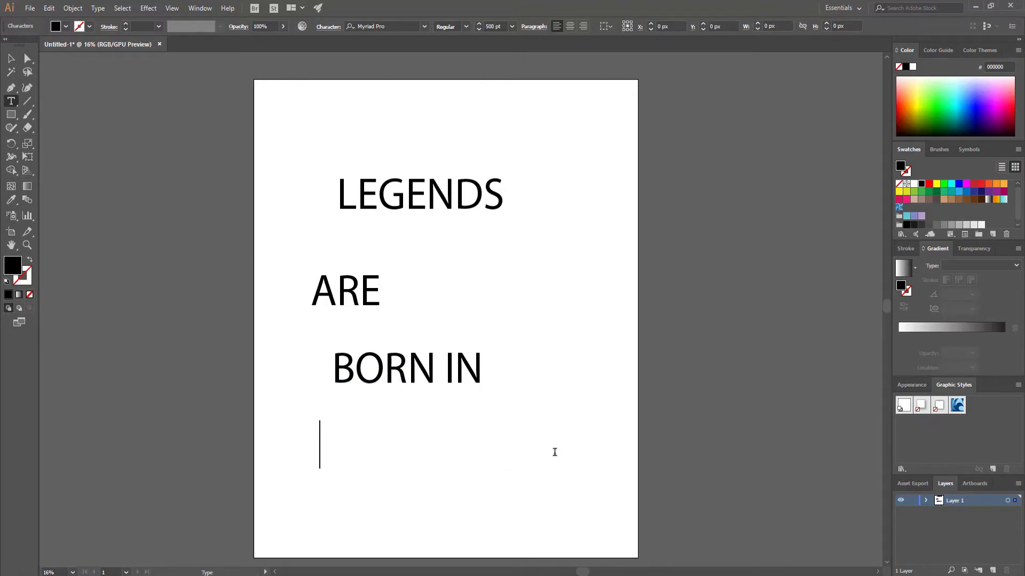
text(JUNE)
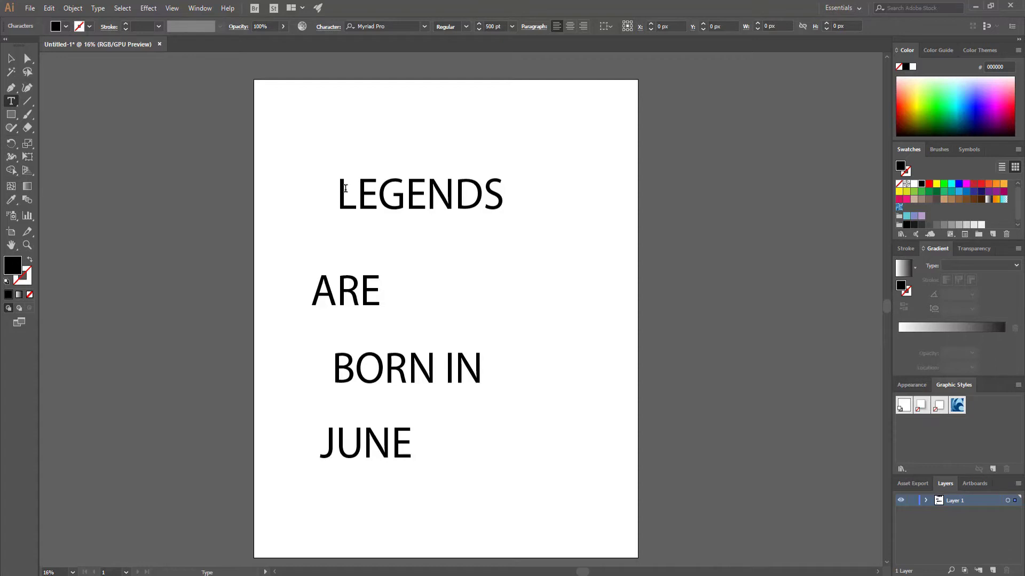
drag(341, 192, 506, 194)
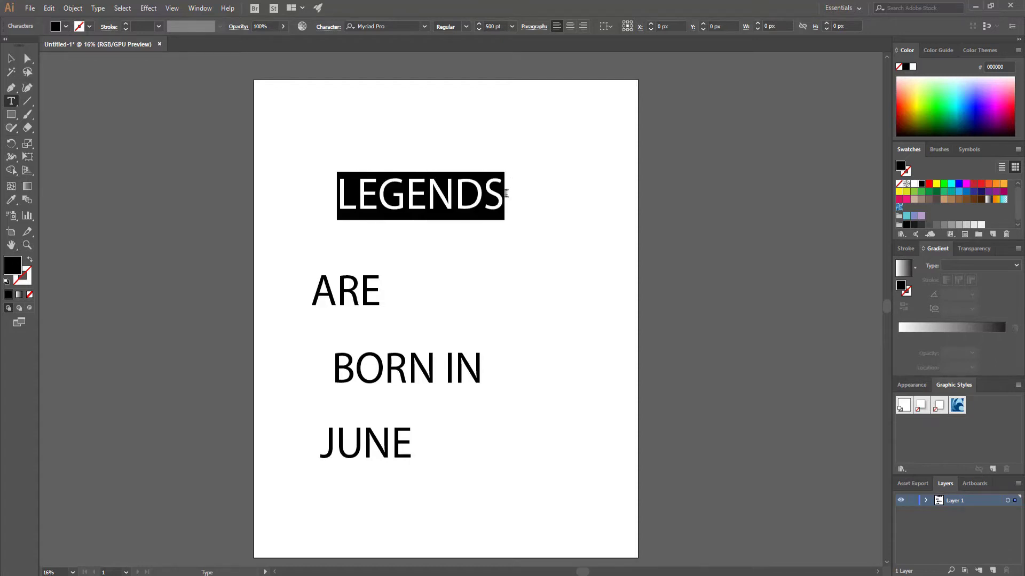
Set LEGENDS and ARE in the NCAA Michigan St Spartans font.
click(423, 26)
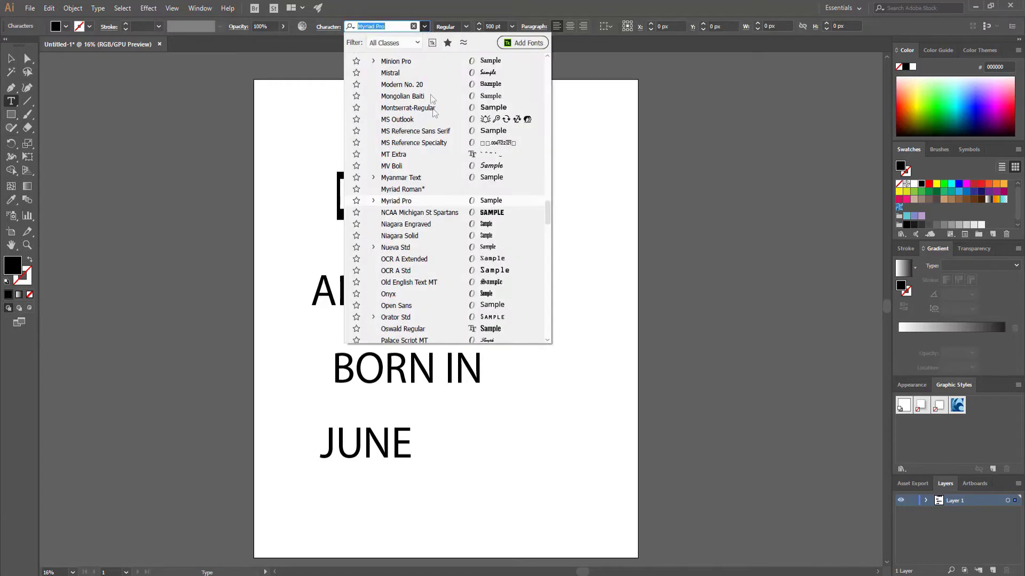
scroll(453, 252, up, 10)
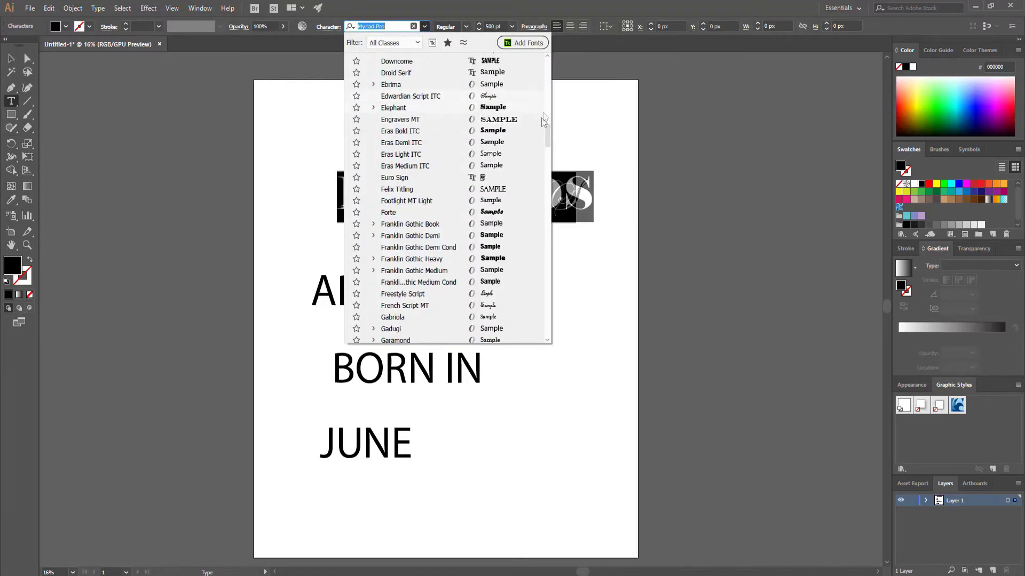
drag(547, 136, 550, 68)
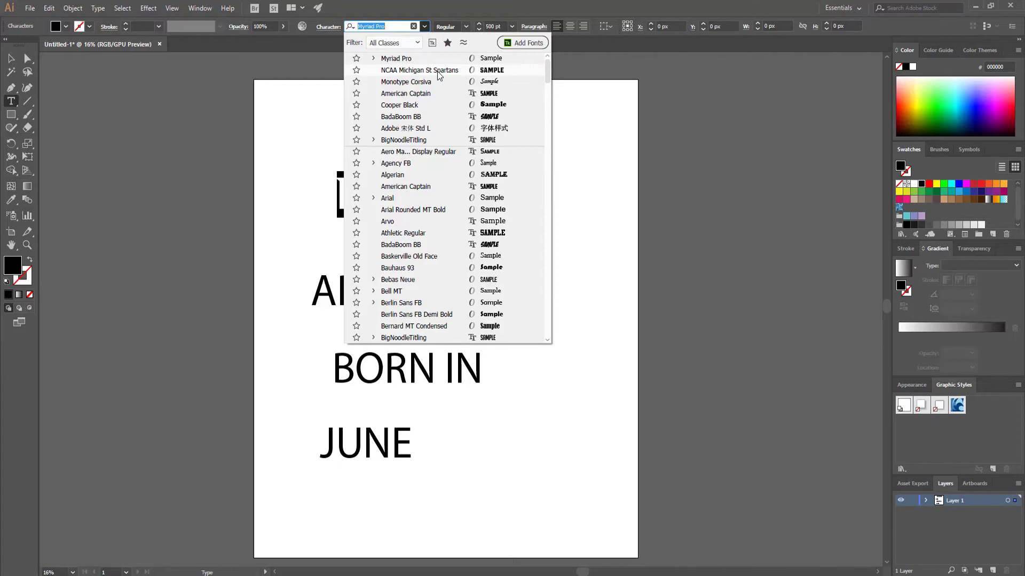
click(439, 76)
click(358, 195)
key(Down)
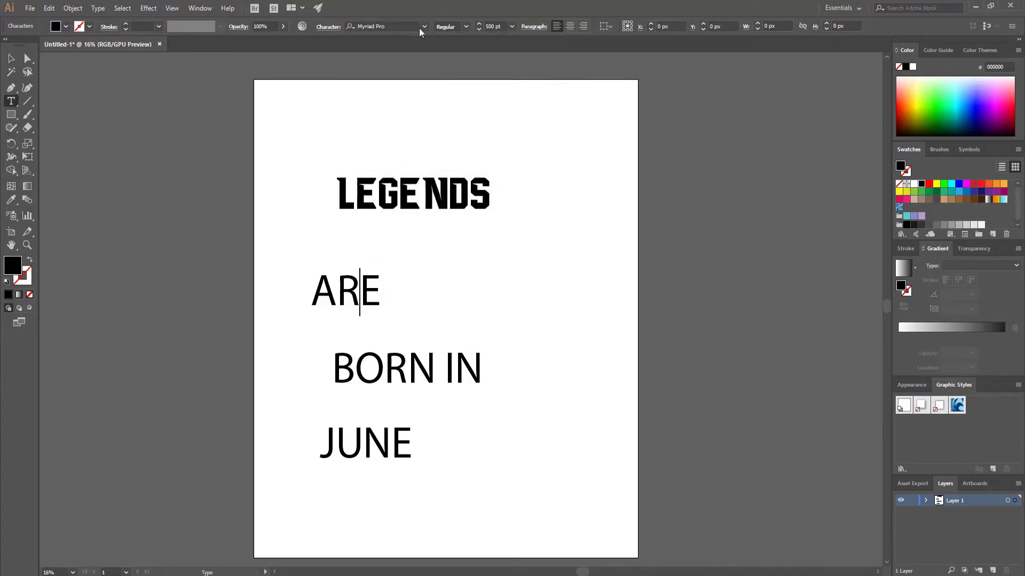
click(394, 210)
drag(311, 290, 393, 286)
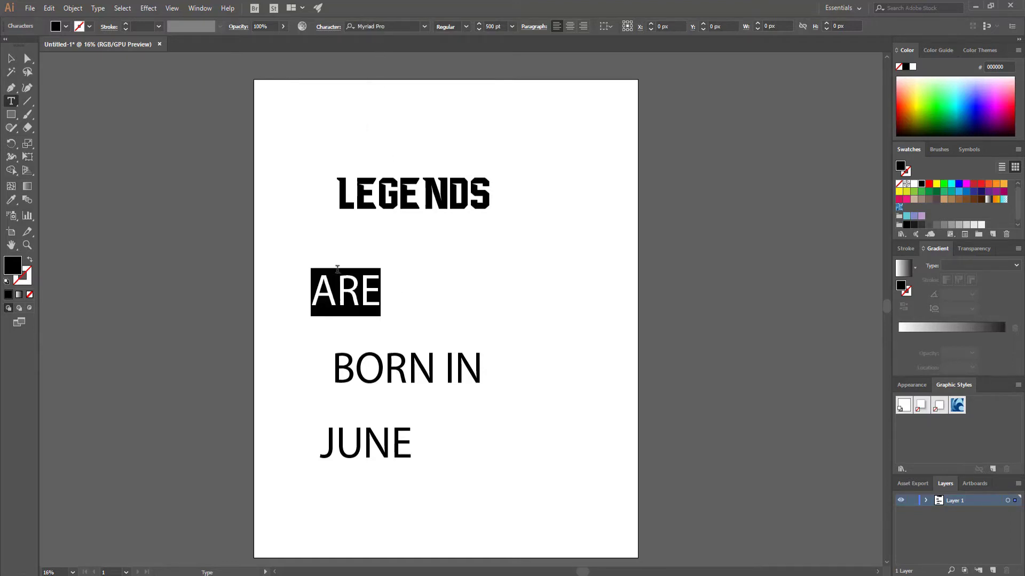
click(425, 27)
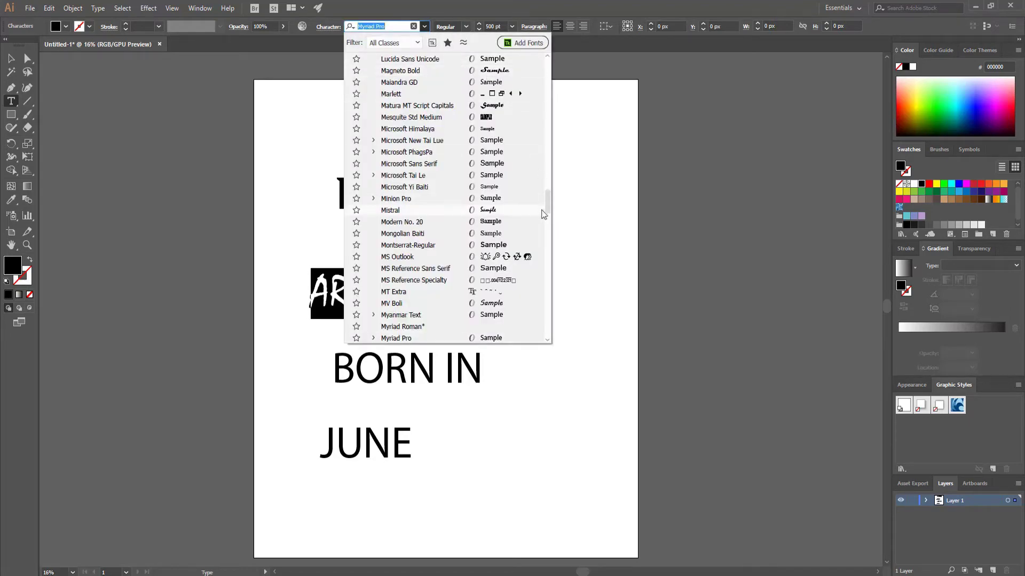
drag(548, 193, 548, 63)
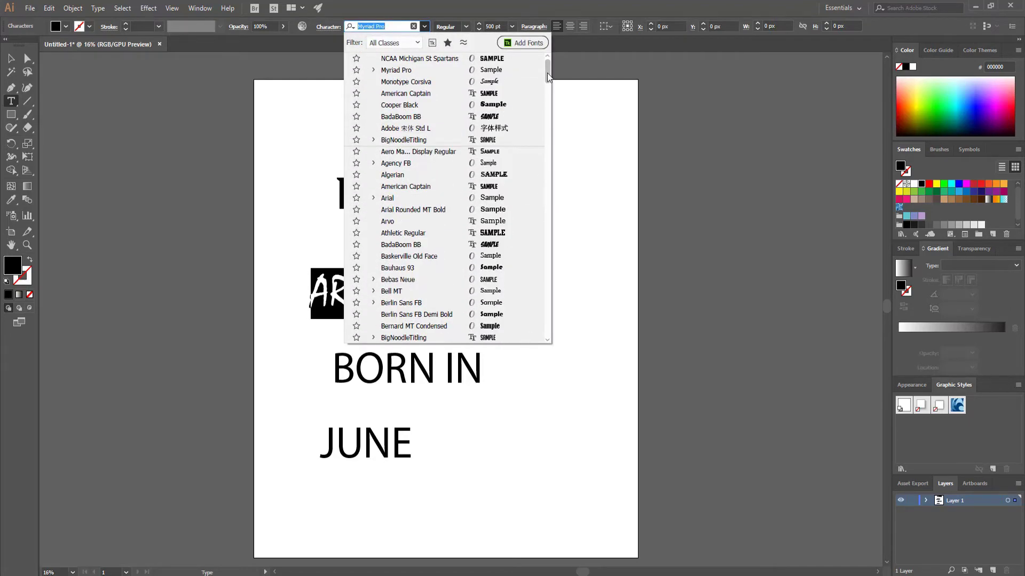
click(419, 59)
click(355, 368)
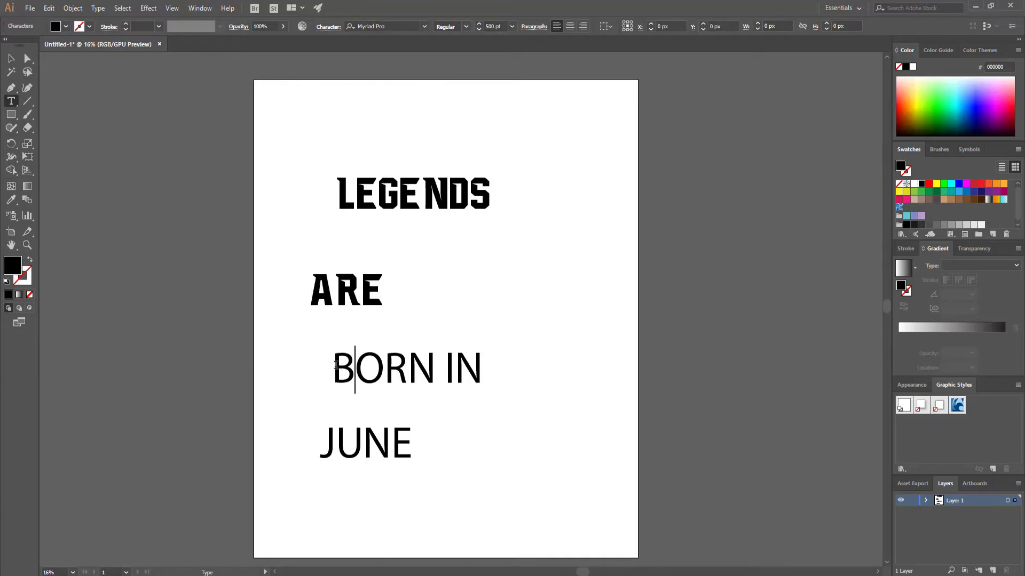
Apply NCAA Michigan St Spartans to BORN IN and JUNE as well.
drag(335, 365, 475, 368)
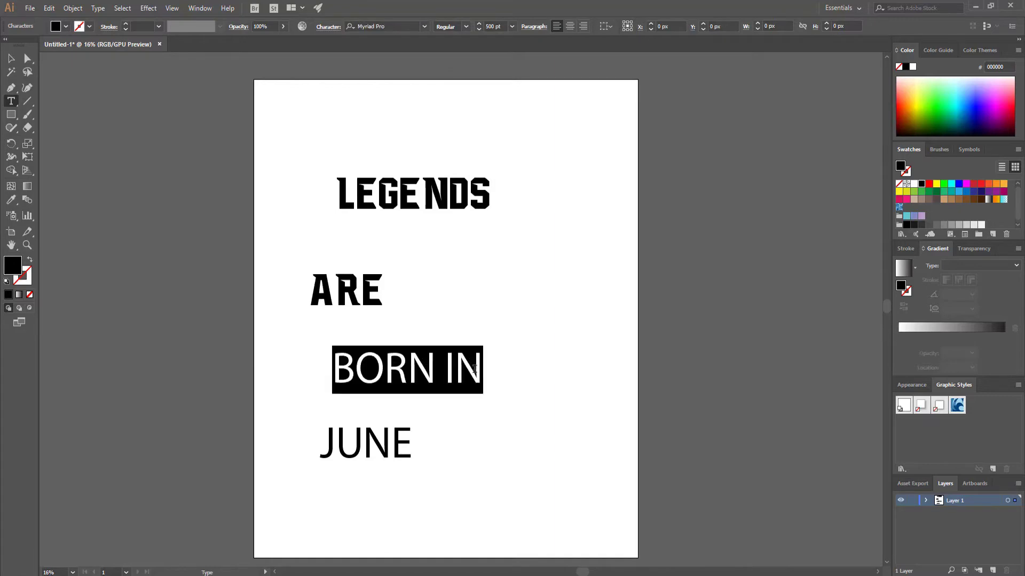
click(424, 26)
drag(549, 196, 552, 58)
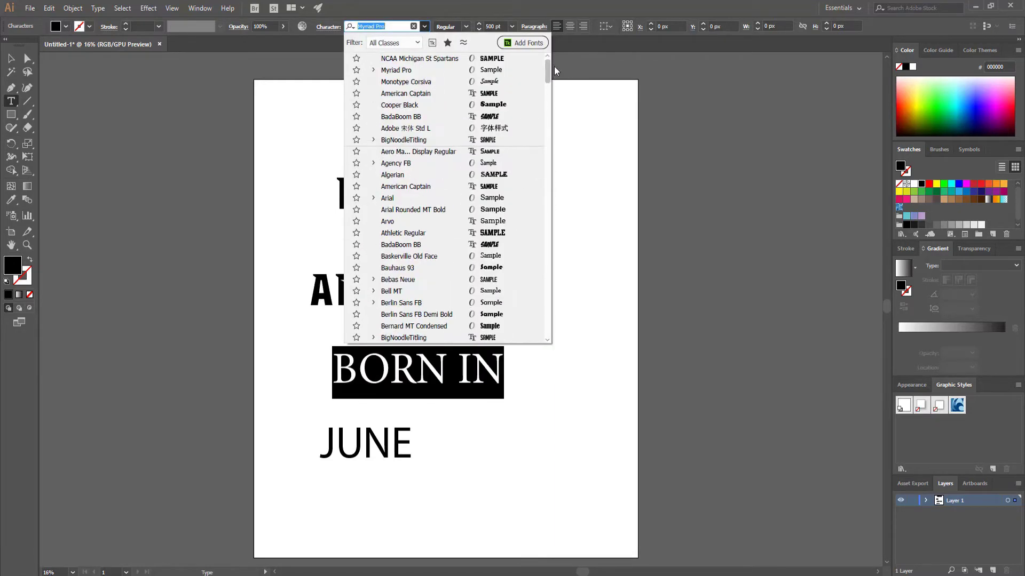
click(447, 64)
click(347, 442)
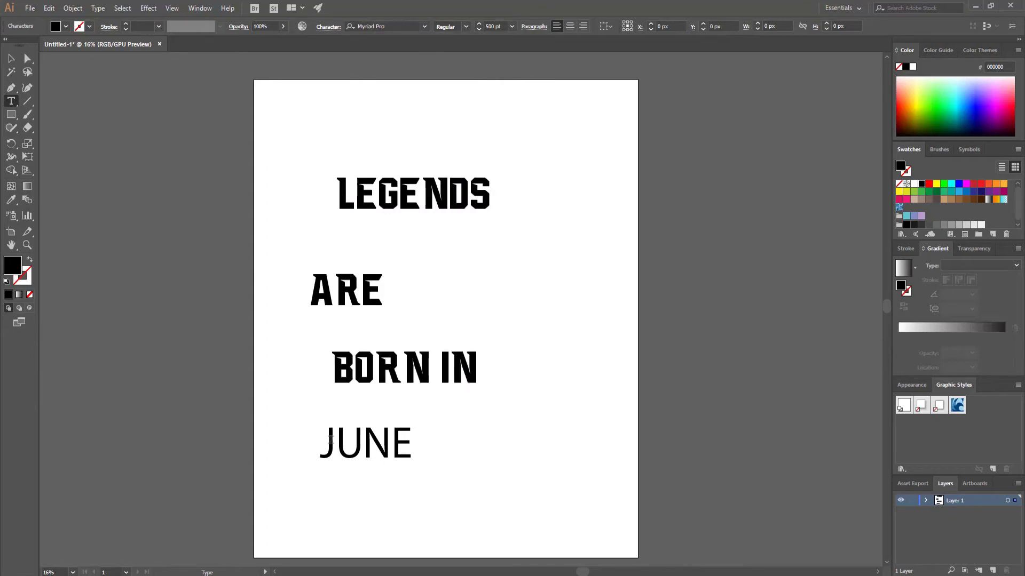
key(shift+End)
drag(325, 445, 420, 445)
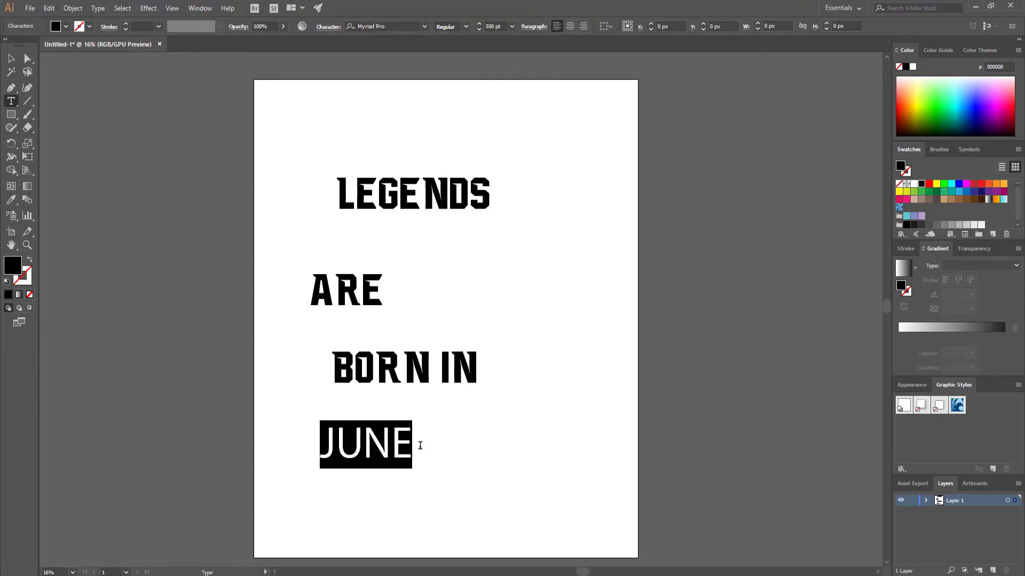
click(425, 26)
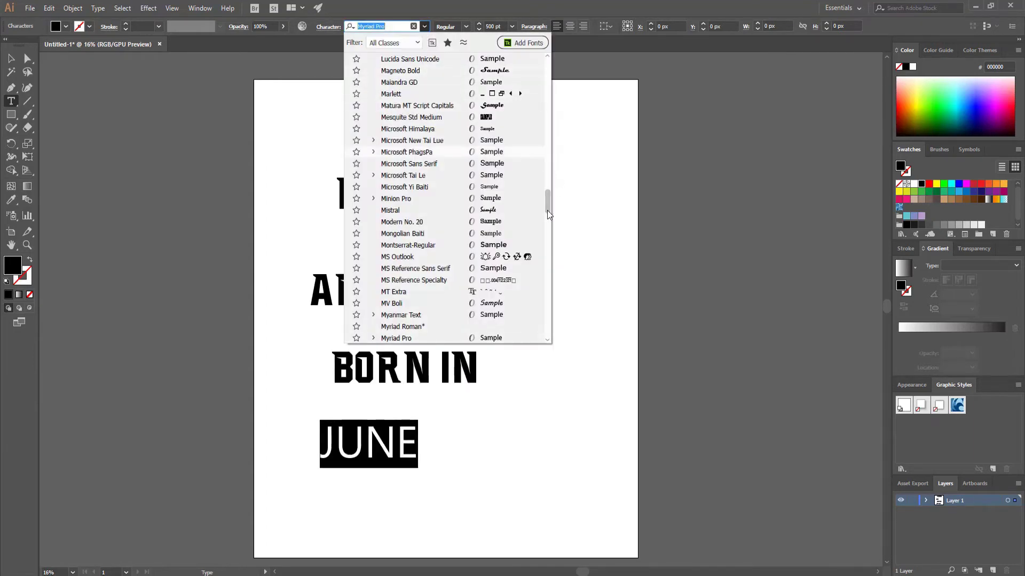
scroll(449, 160, up, 10)
click(406, 59)
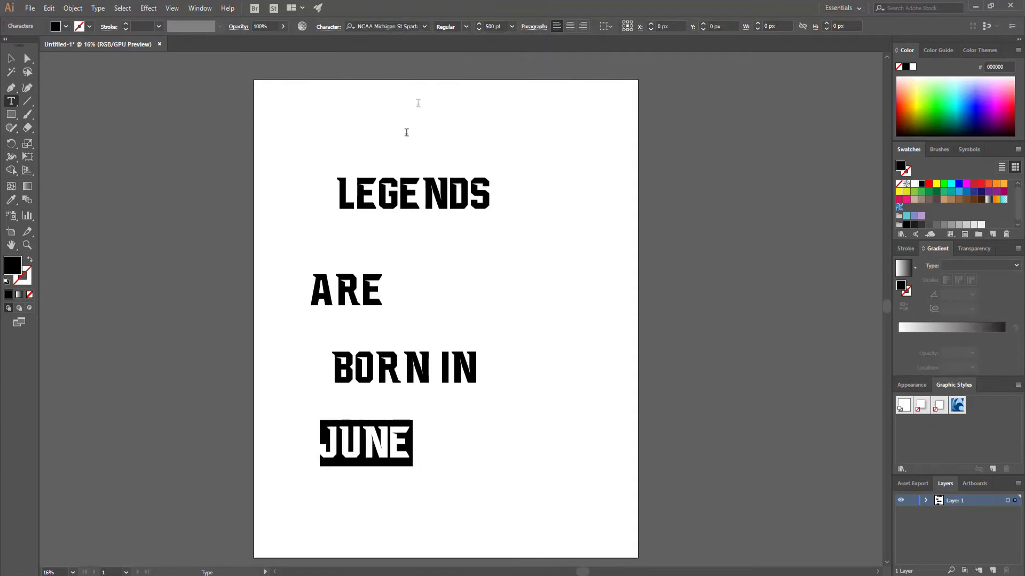
click(340, 186)
click(11, 58)
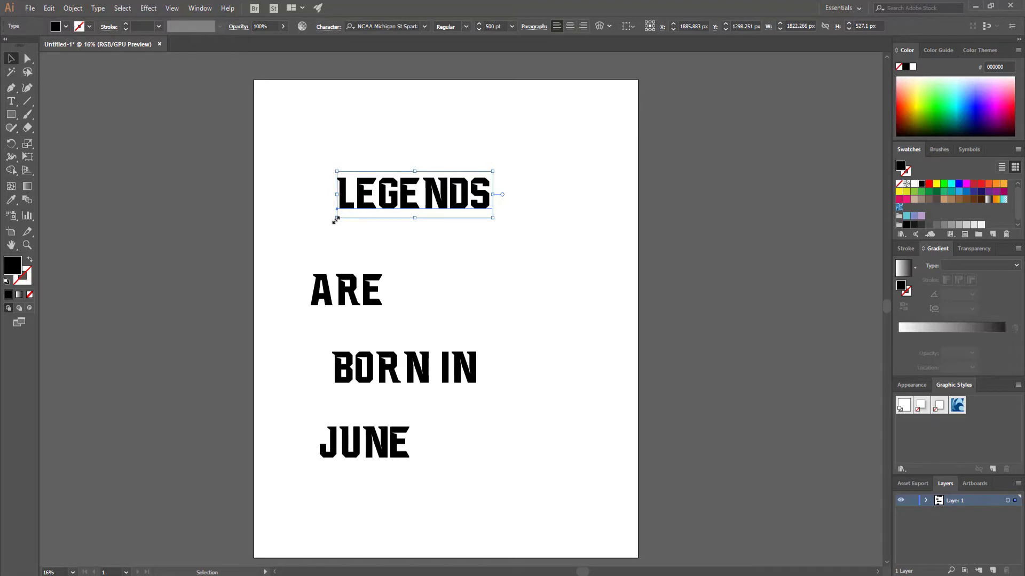
Enlarge LEGENDS, ARE and BORN IN and stack them tightly beneath each other.
drag(336, 217, 243, 265)
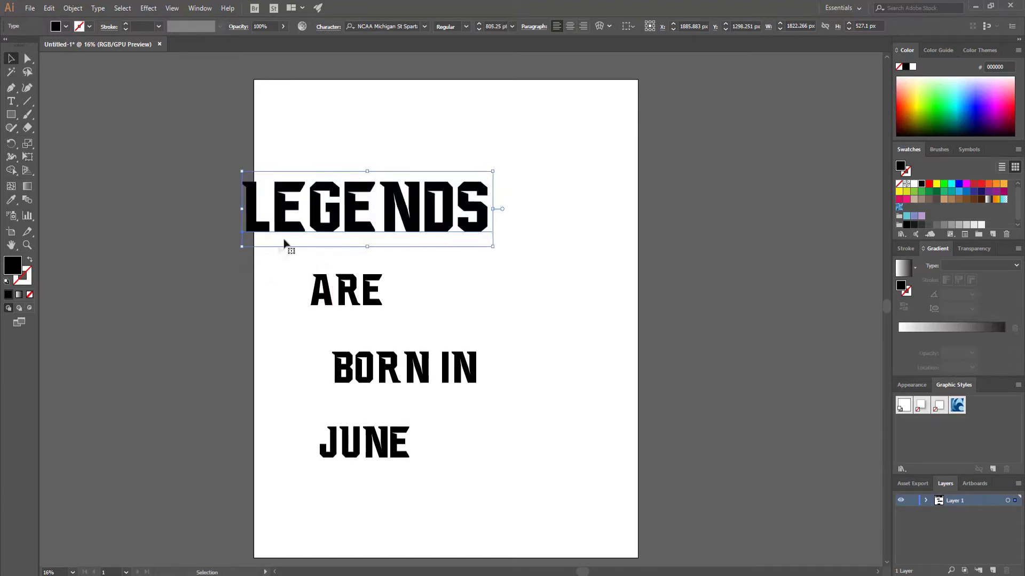
drag(314, 213, 401, 201)
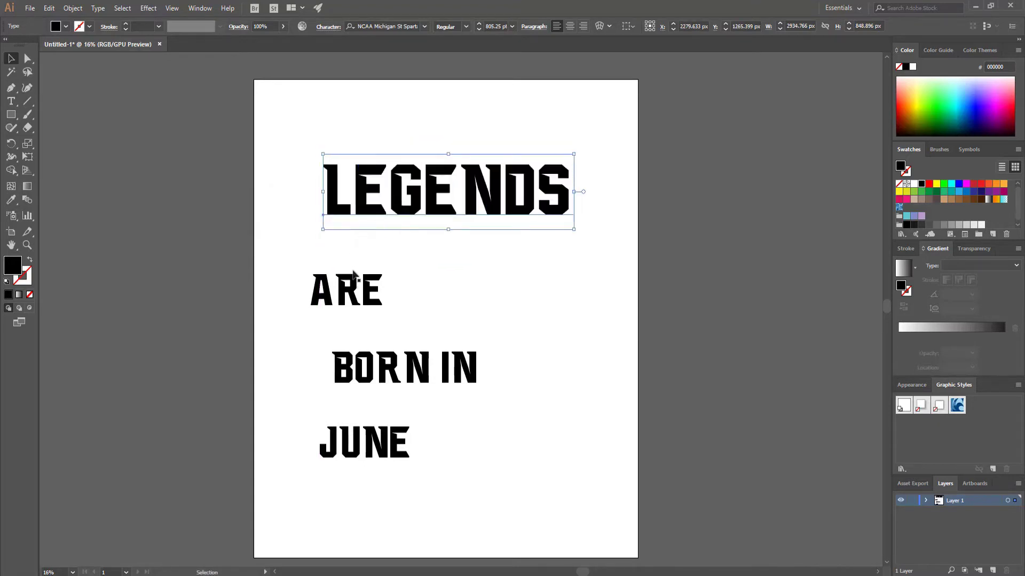
click(341, 289)
drag(342, 289, 419, 272)
drag(335, 385, 310, 368)
drag(335, 327, 373, 311)
drag(370, 428, 418, 372)
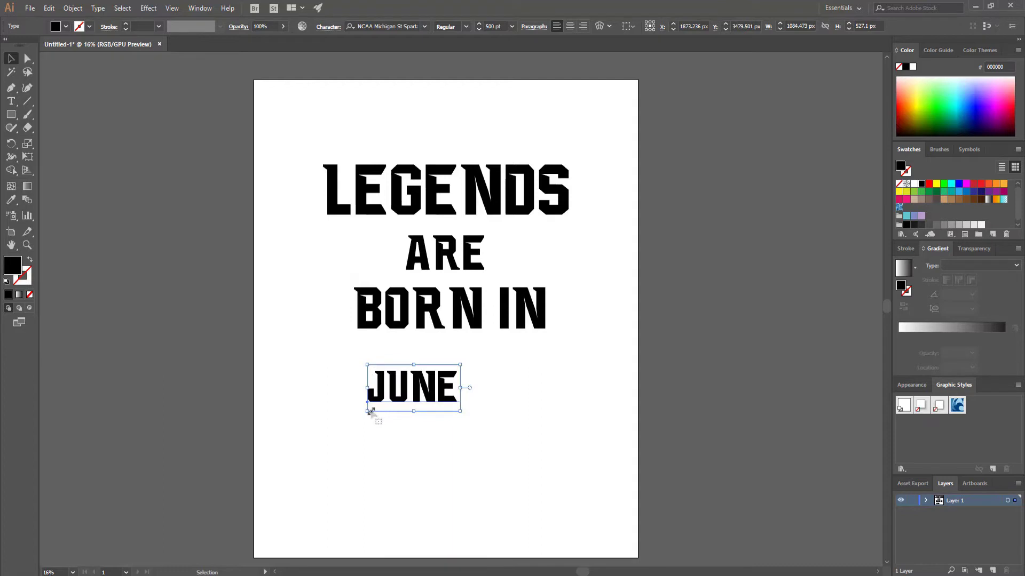
Enlarge JUNE as the largest line and position it below BORN IN.
drag(367, 411, 186, 483)
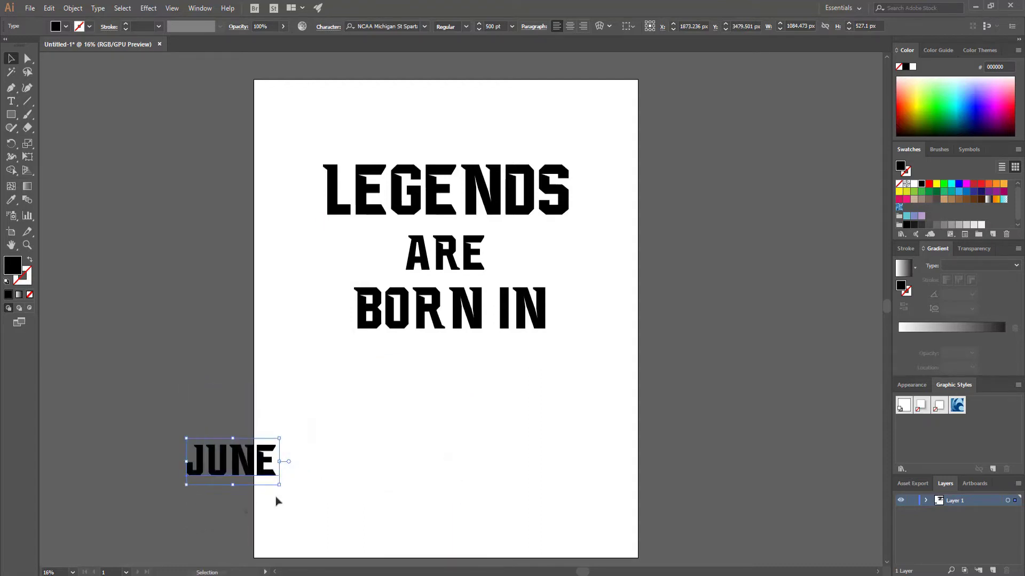
drag(266, 462, 530, 383)
drag(450, 404, 299, 477)
drag(501, 382, 526, 382)
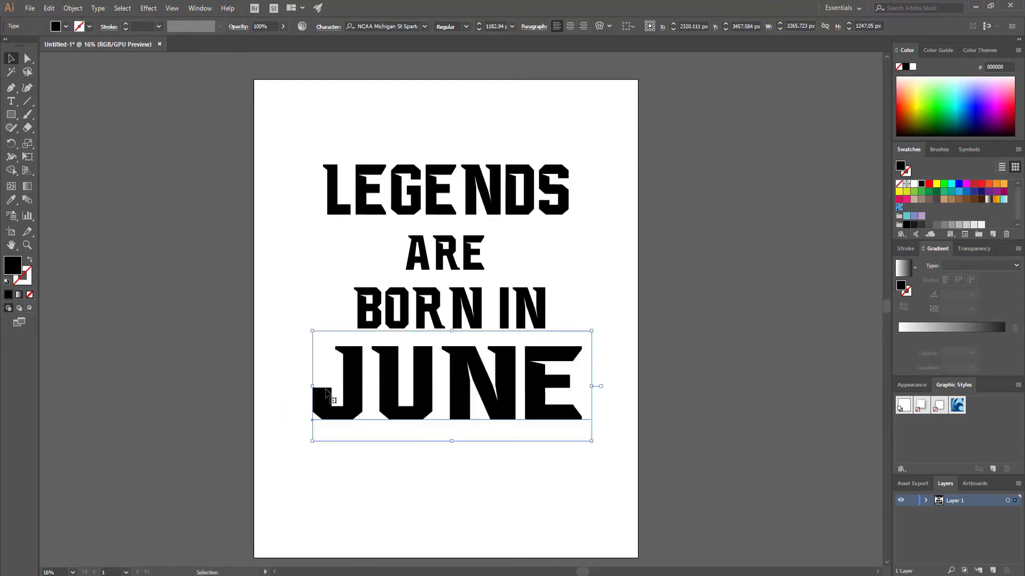
mouse_move(312, 386)
mouse_down()
mouse_move(332, 387)
mouse_move(323, 386)
mouse_up()
drag(424, 387, 415, 388)
Centre all four lines horizontally on each other and nudge the stack into place.
click(275, 133)
drag(599, 484, 600, 486)
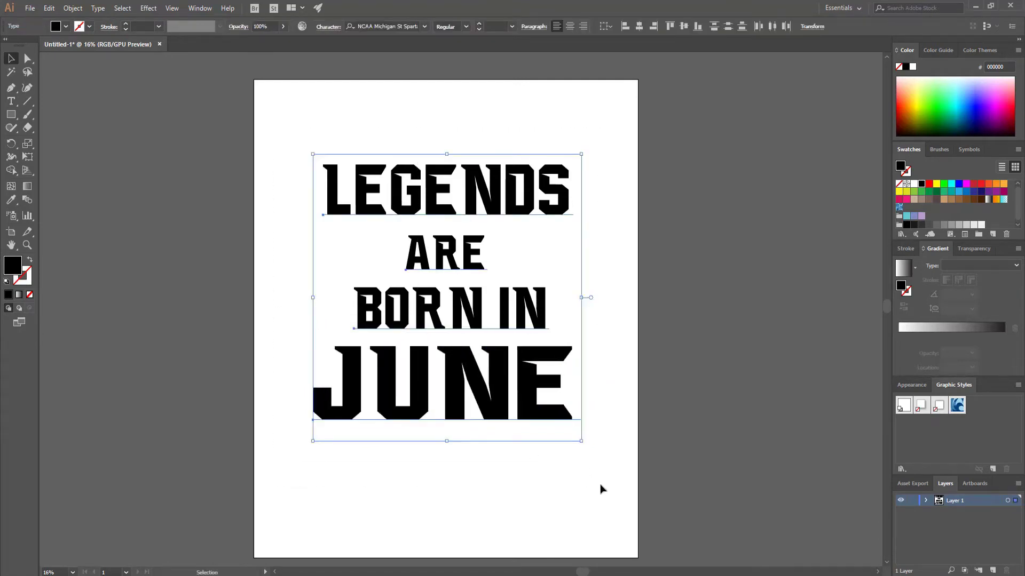
click(640, 26)
drag(429, 201, 427, 202)
click(422, 131)
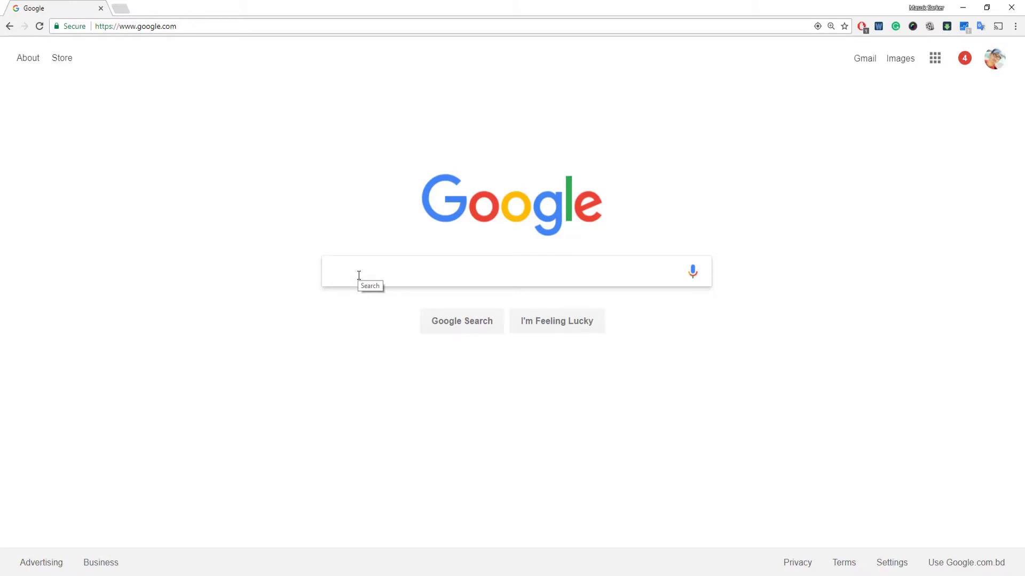
Search images for 'arrow shapes' and open the curved left-pointing arrow full size.
text(arrow)
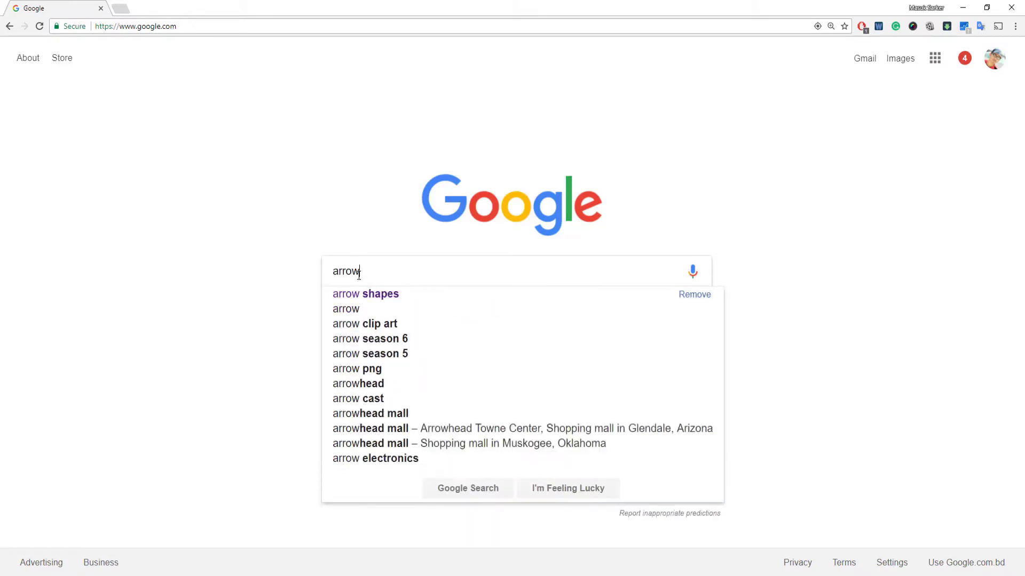
text( shapes)
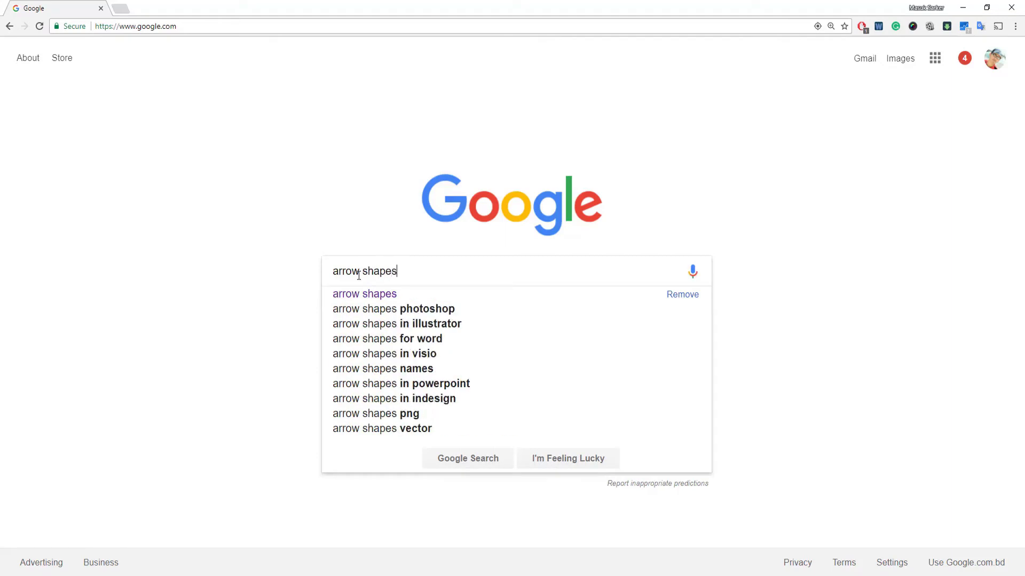
key(Return)
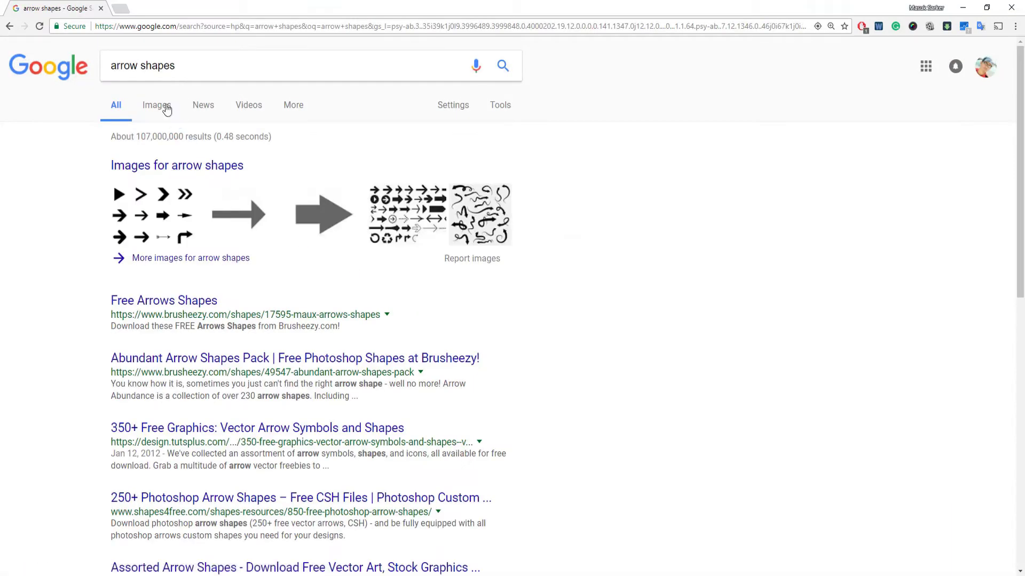
click(164, 109)
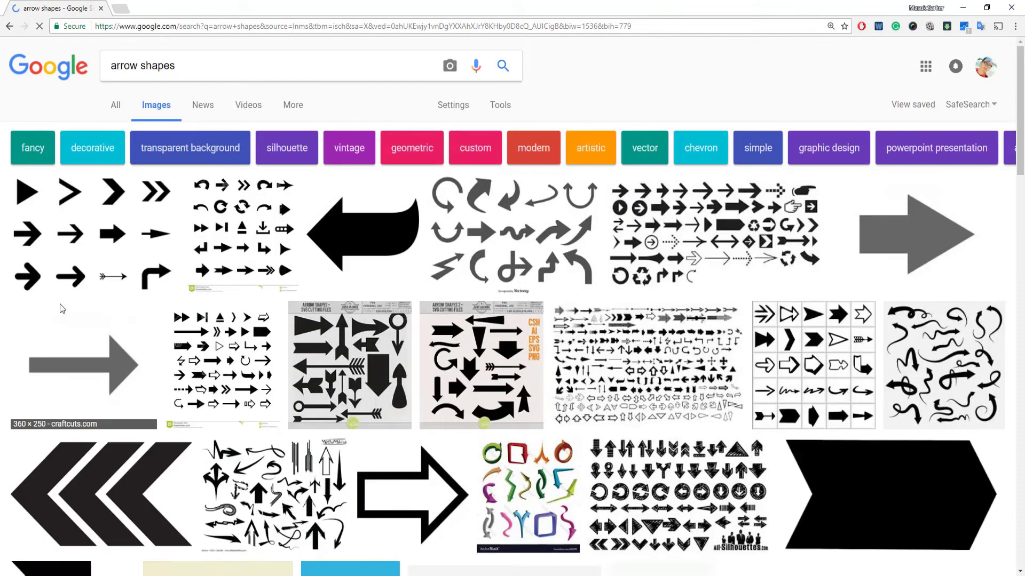
scroll(312, 373, down, 6)
scroll(312, 372, up, 6)
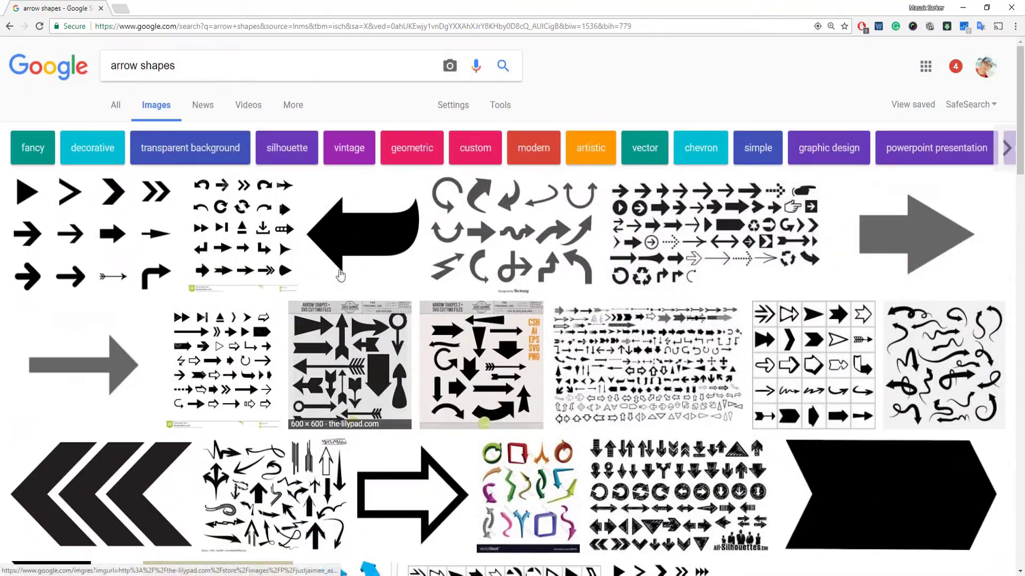
click(372, 277)
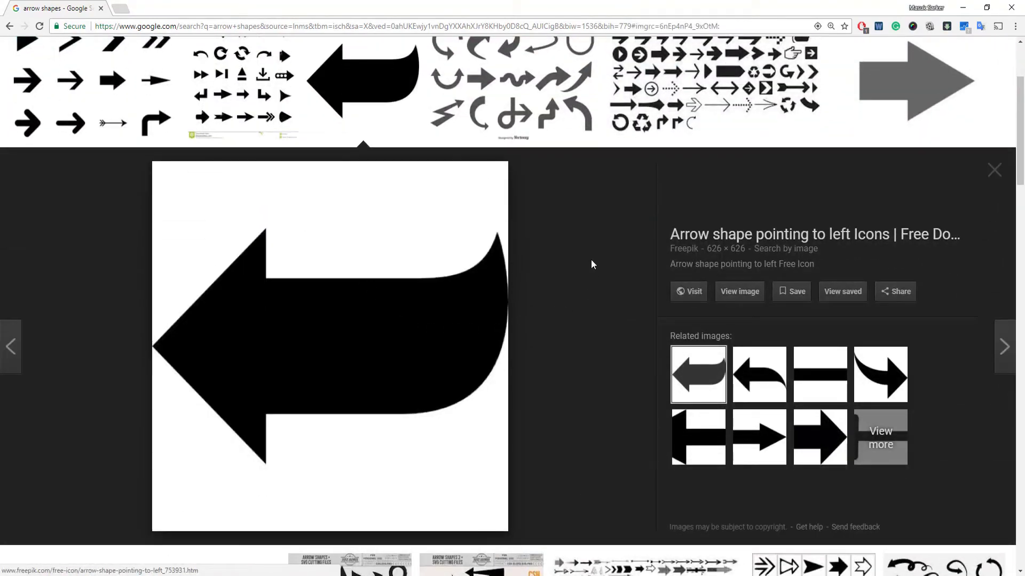
click(736, 293)
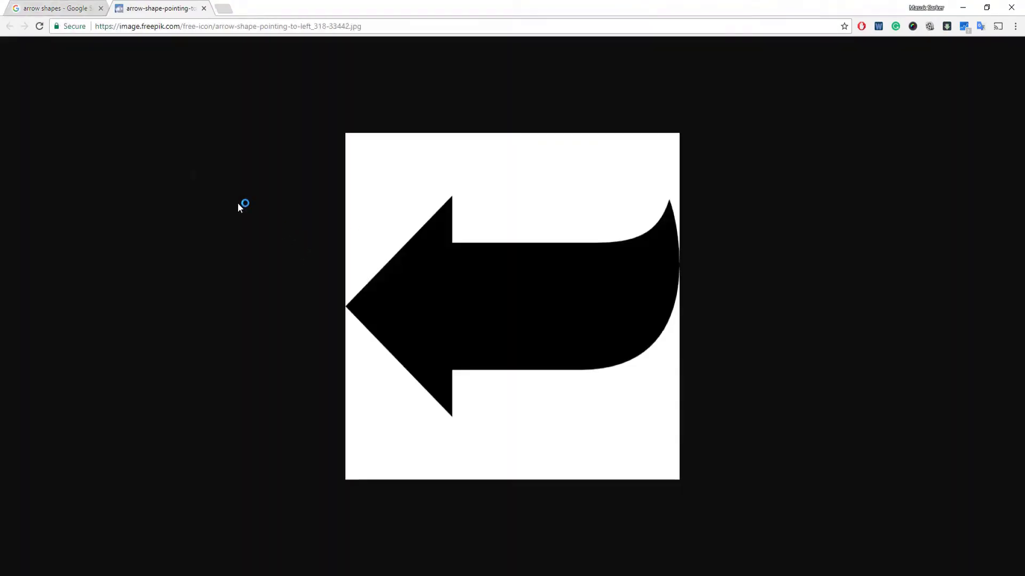
Save the arrow image to the Desktop as arrow-shape-pointing-to-left_318-33442.jpg.
right_click(424, 258)
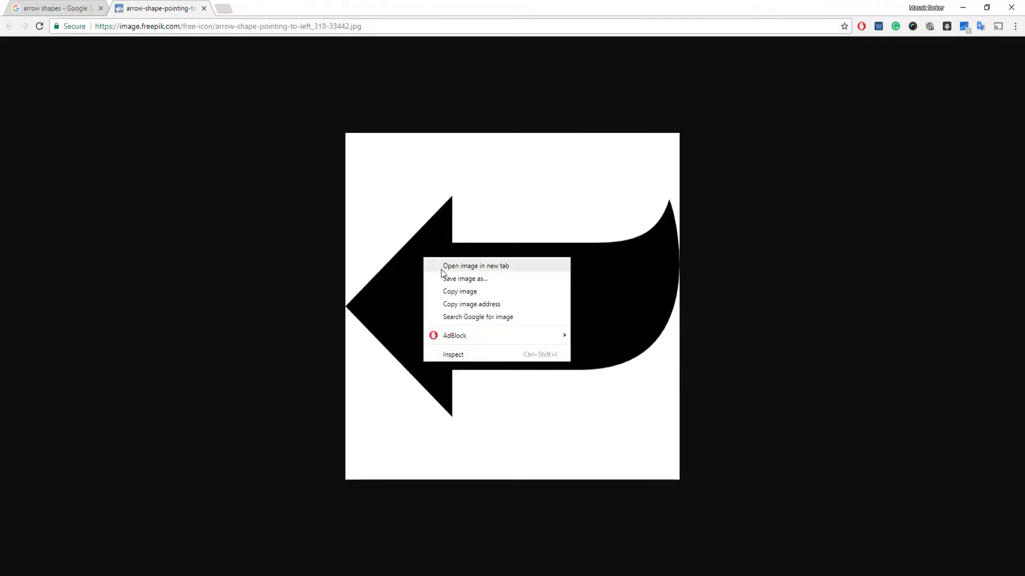
click(460, 281)
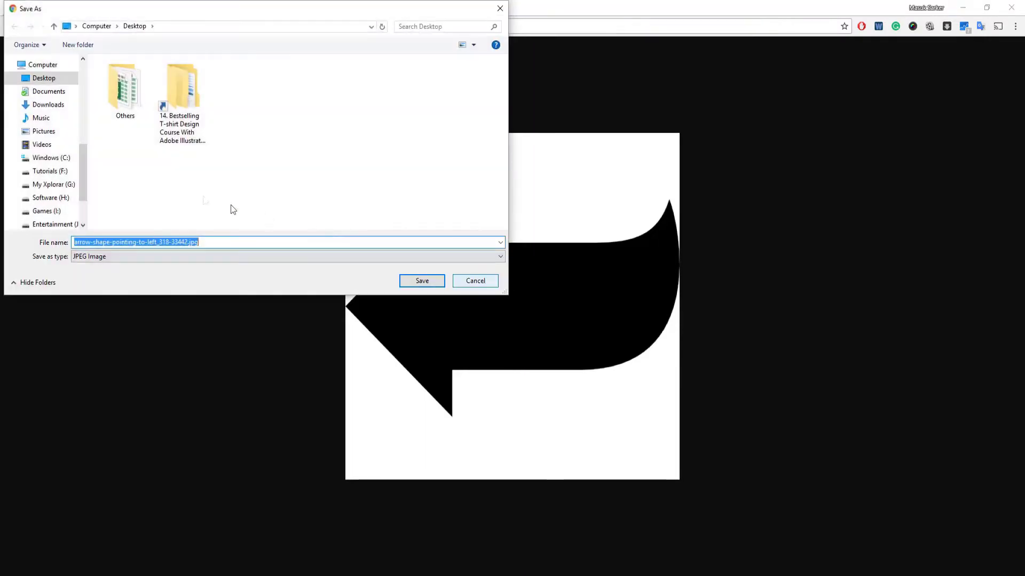
click(50, 81)
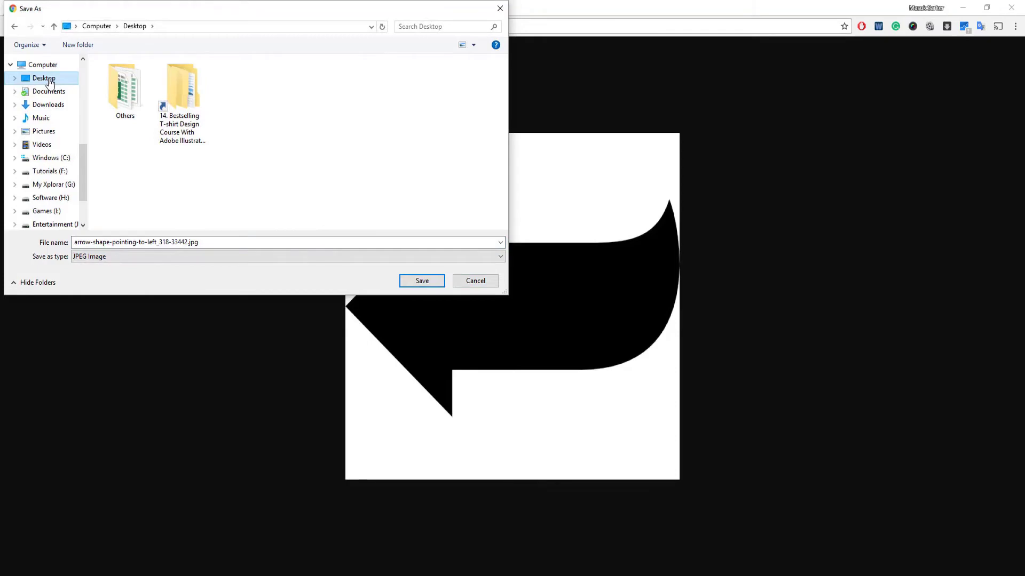
click(434, 283)
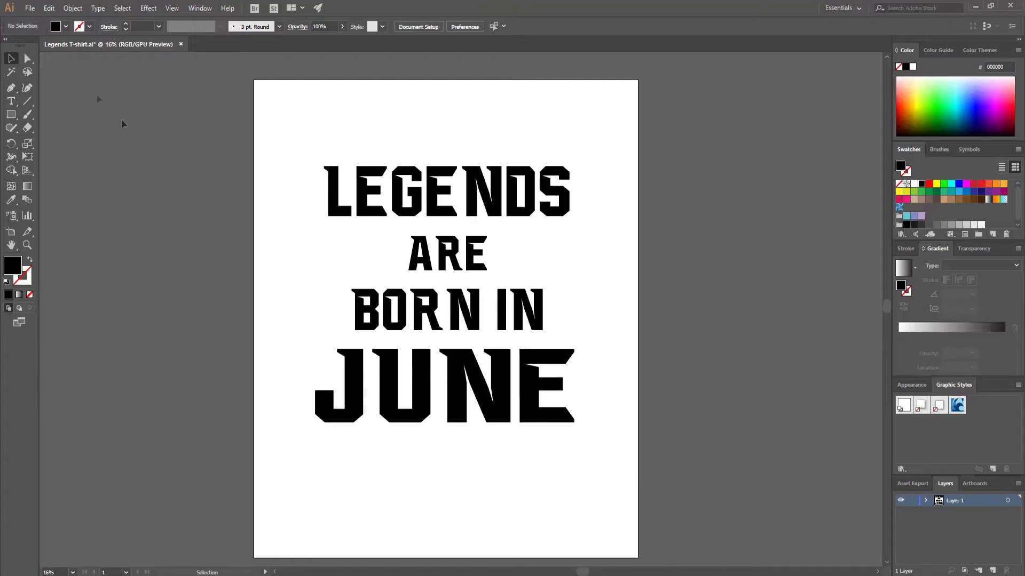
Open the saved arrow JPEG from the Desktop as a new document.
click(30, 9)
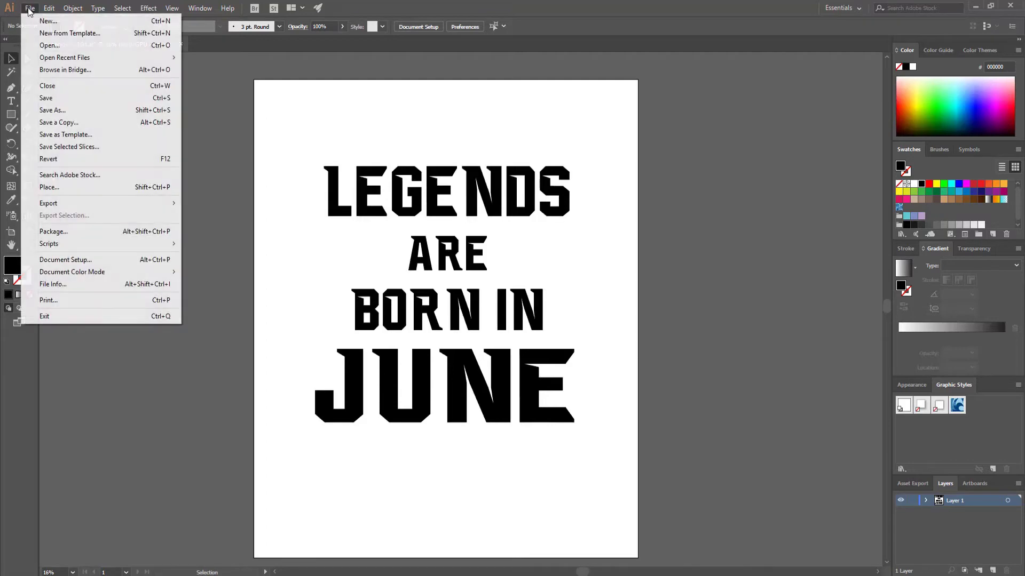
click(40, 46)
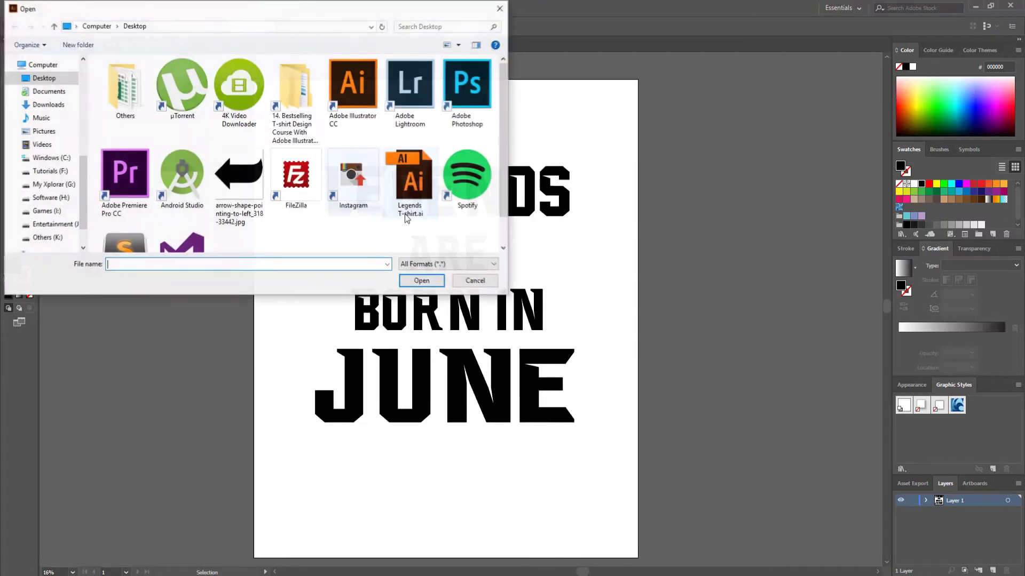
click(236, 179)
click(421, 282)
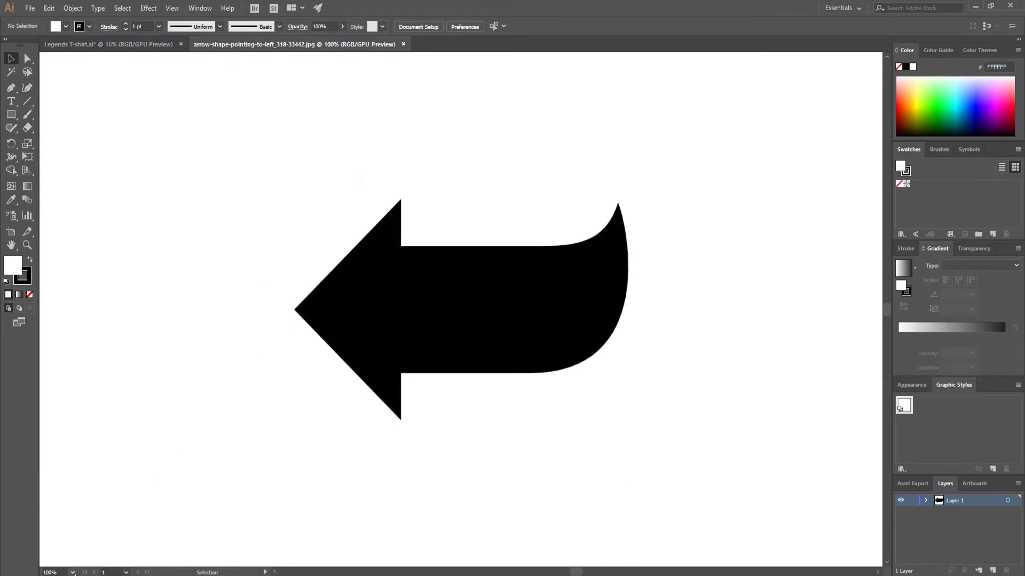
Zoom to 25% and move the arrow picture to the upper left beside the page.
click(72, 572)
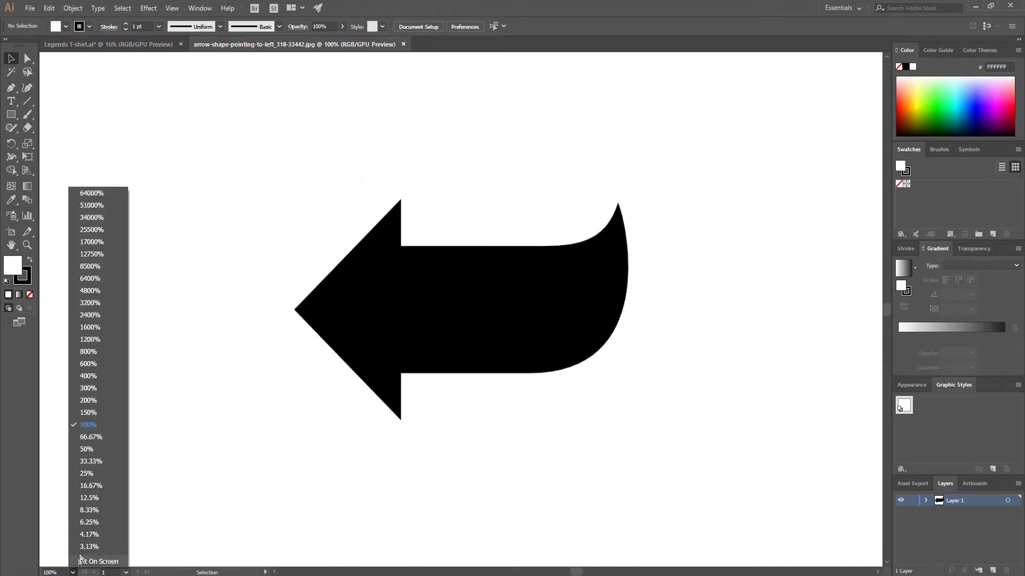
click(87, 474)
drag(449, 323, 105, 193)
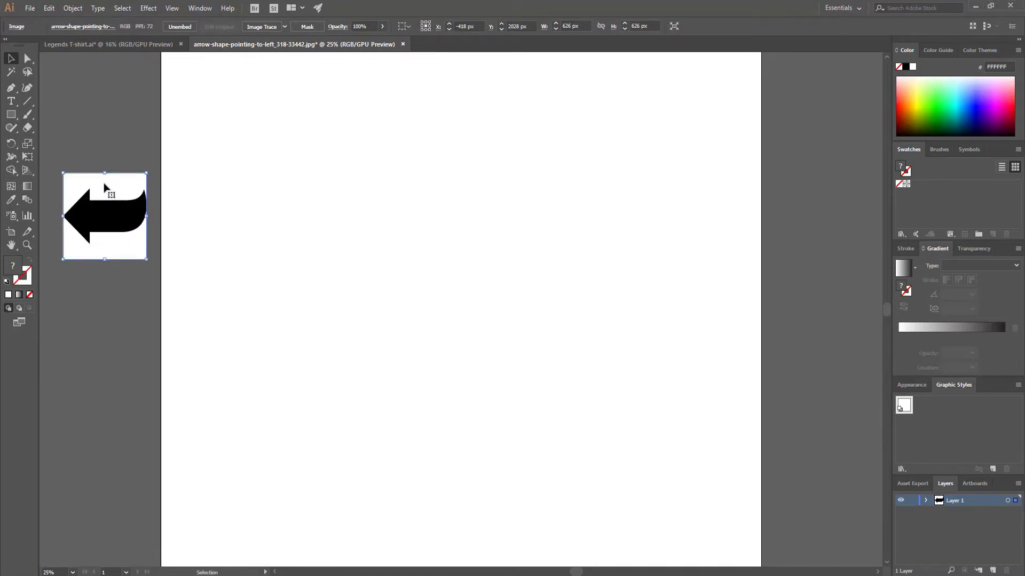
mouse_move(106, 191)
mouse_down()
mouse_move(107, 163)
mouse_move(112, 178)
mouse_up()
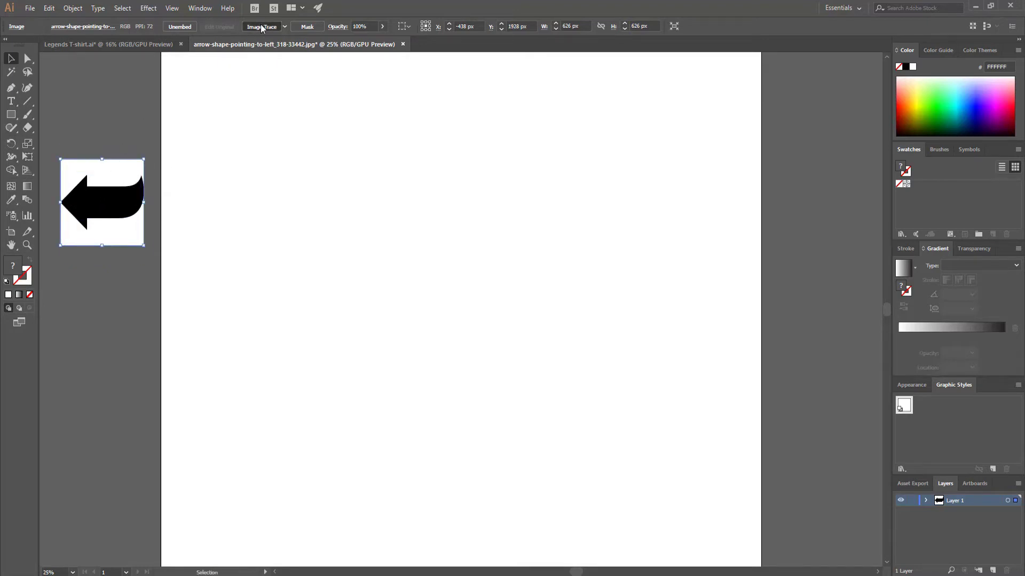
Image Trace and expand the arrow, then delete the white background pieces above and below it.
click(260, 26)
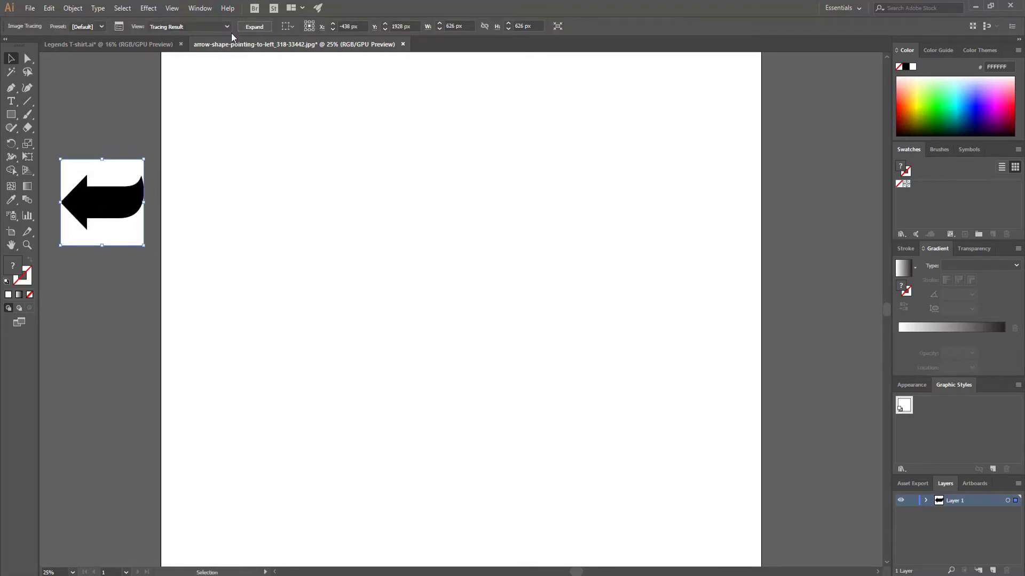
click(256, 26)
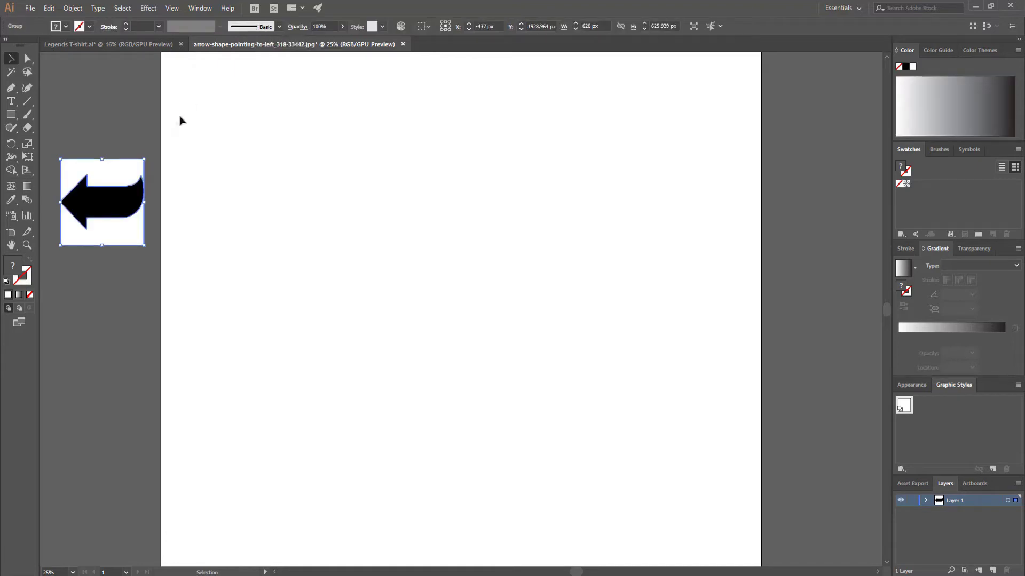
click(28, 60)
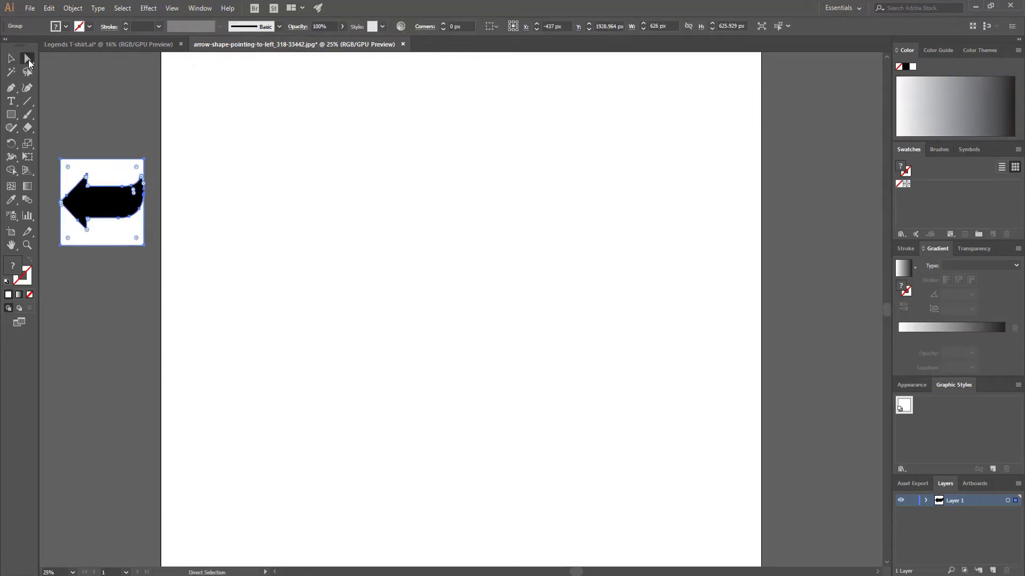
click(89, 89)
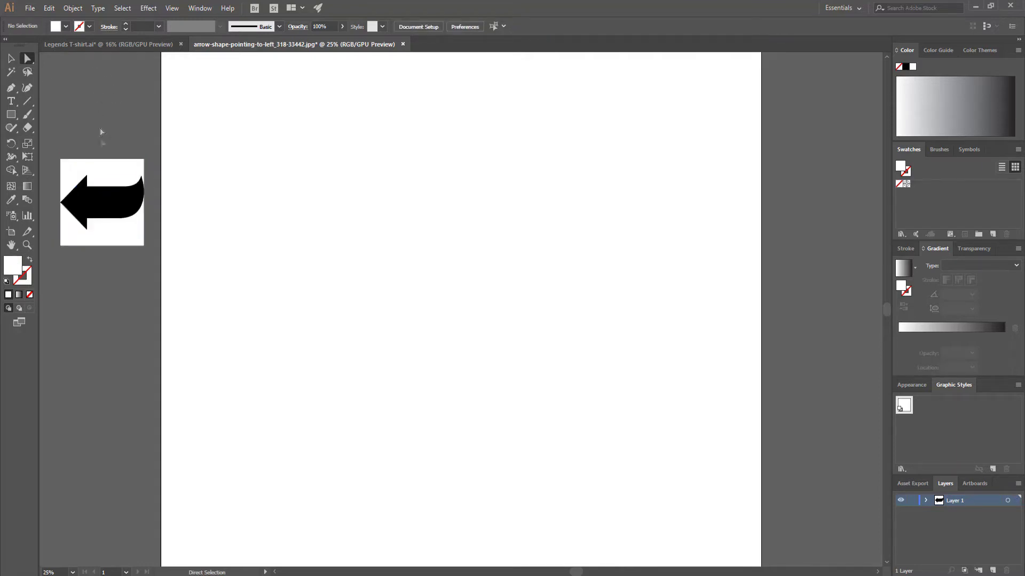
click(106, 171)
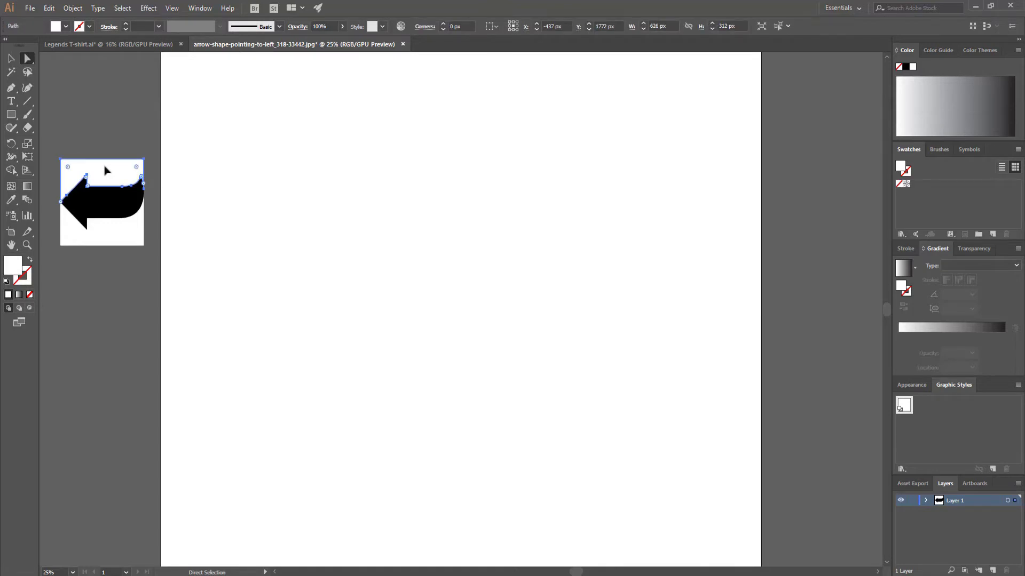
key(Delete)
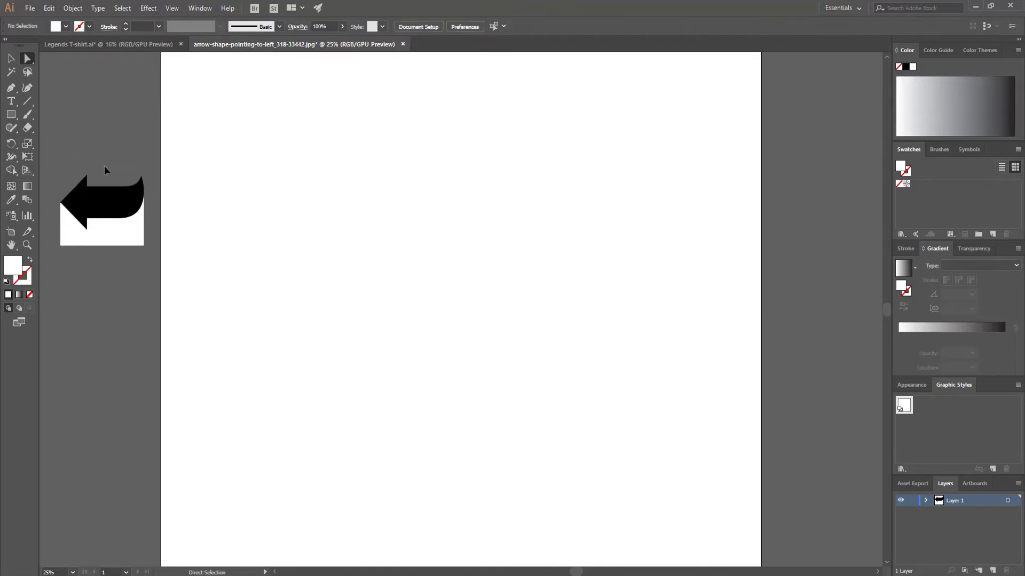
click(108, 237)
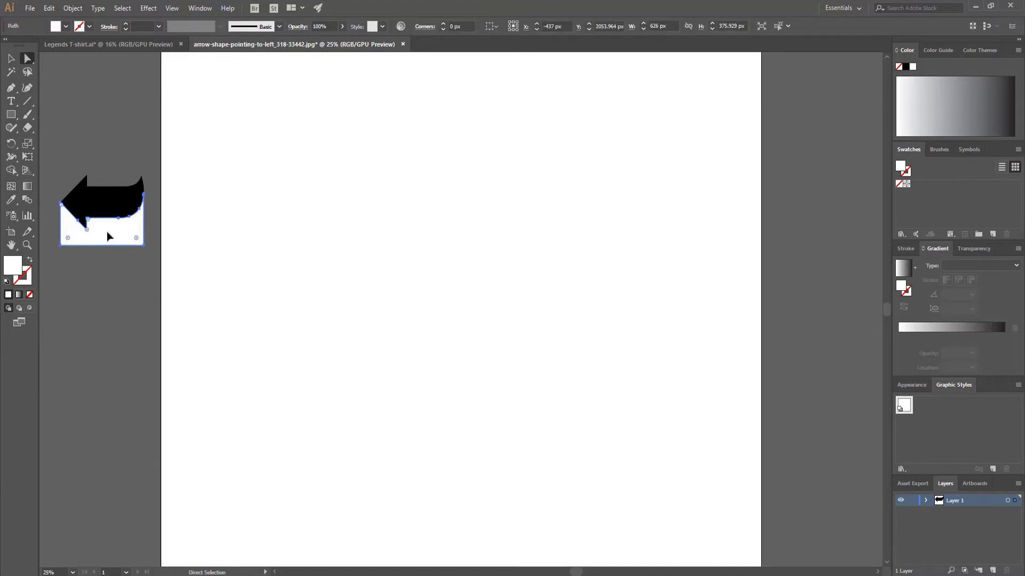
key(Delete)
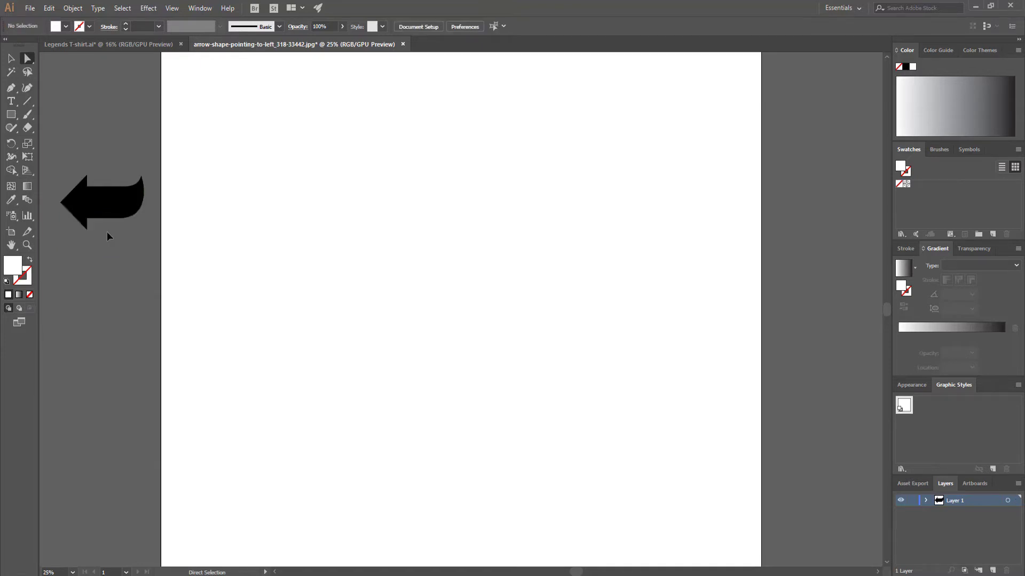
Copy the black arrow and return to the Legends T-shirt.ai document.
click(84, 201)
drag(84, 201, 83, 161)
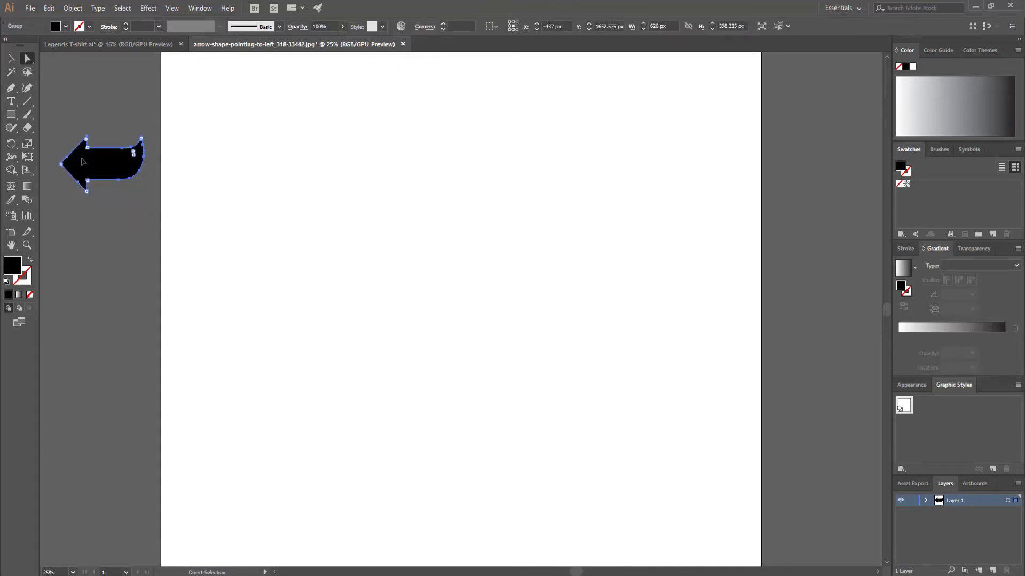
key(ctrl)
click(111, 45)
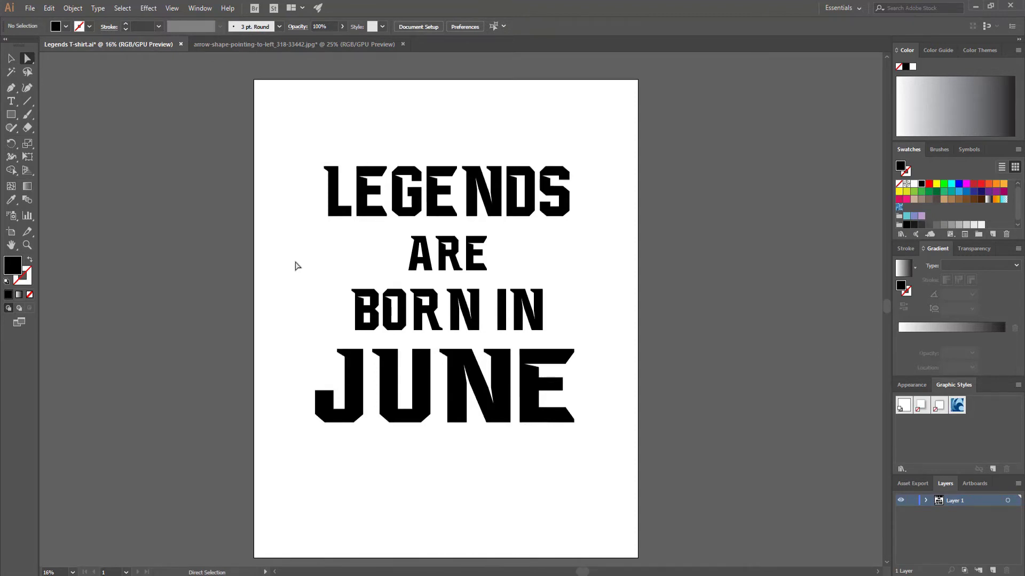
Paste the black arrow just right of ARE and Alt-drag a duplicate further right.
key(ctrl+v)
drag(474, 294, 534, 239)
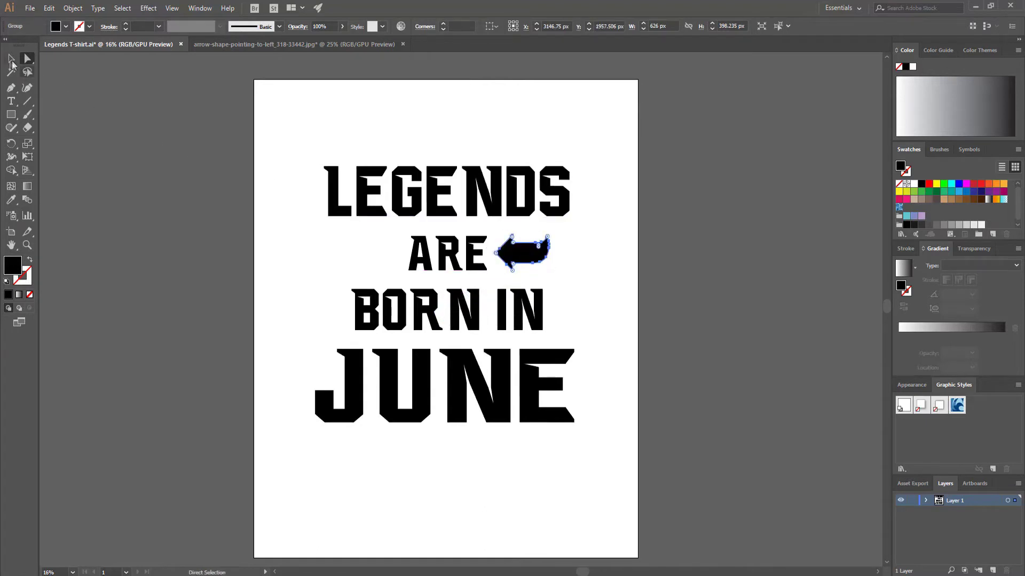
click(11, 59)
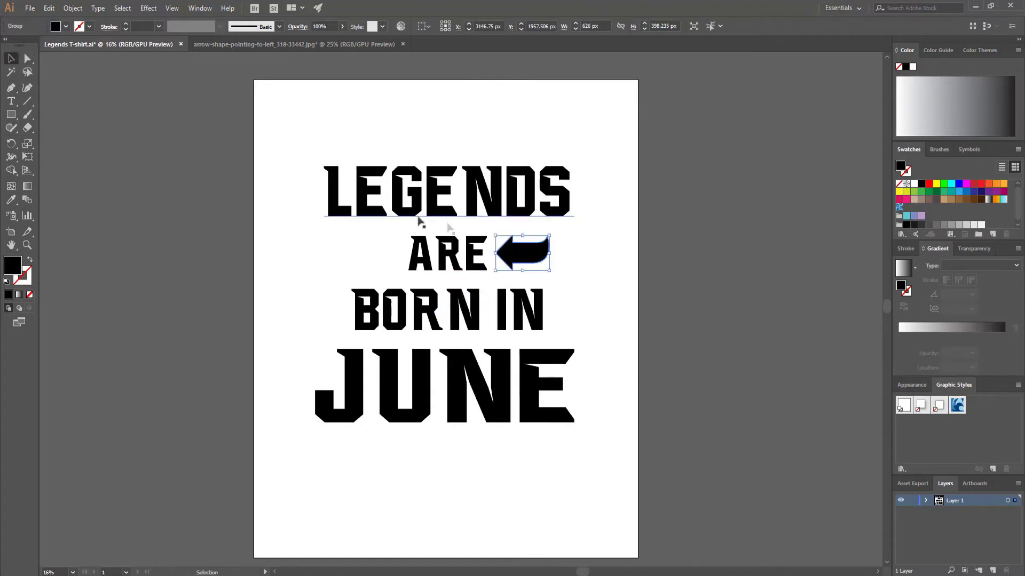
drag(525, 259, 555, 255)
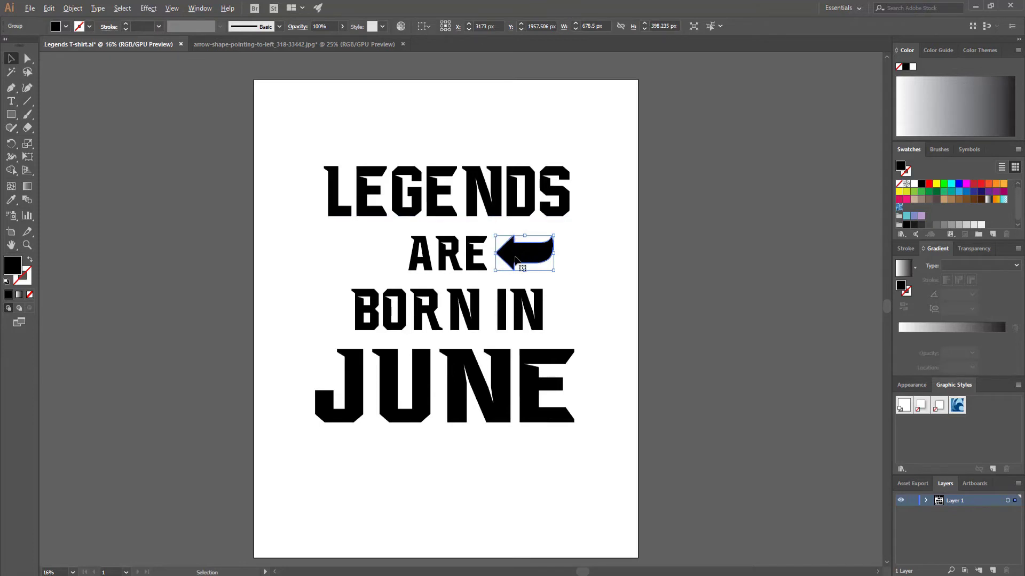
drag(511, 256, 578, 254)
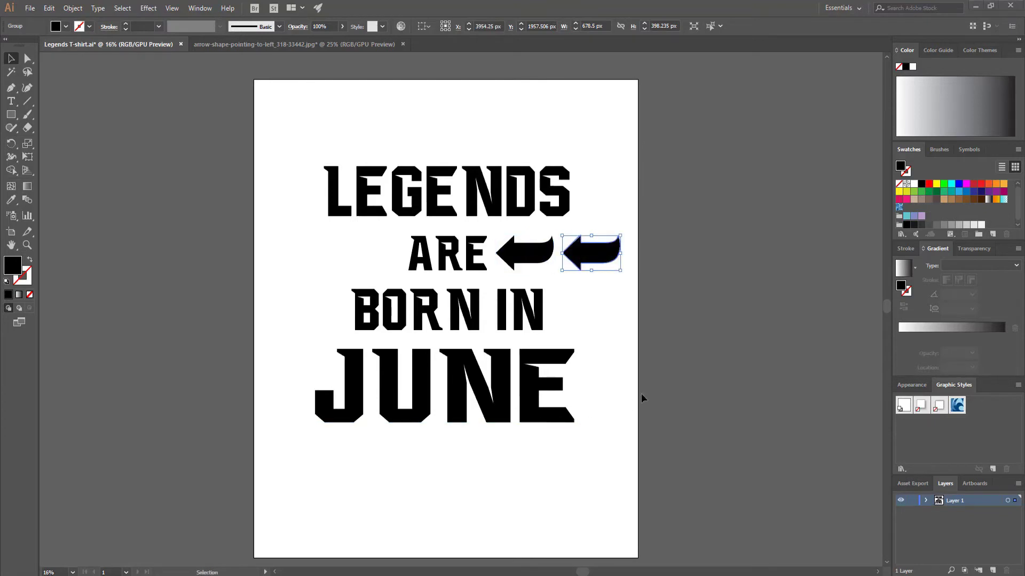
right_click(581, 255)
Reflect the duplicate arrow vertically so it points right, and move it left of ARE.
mouse_move(634, 347)
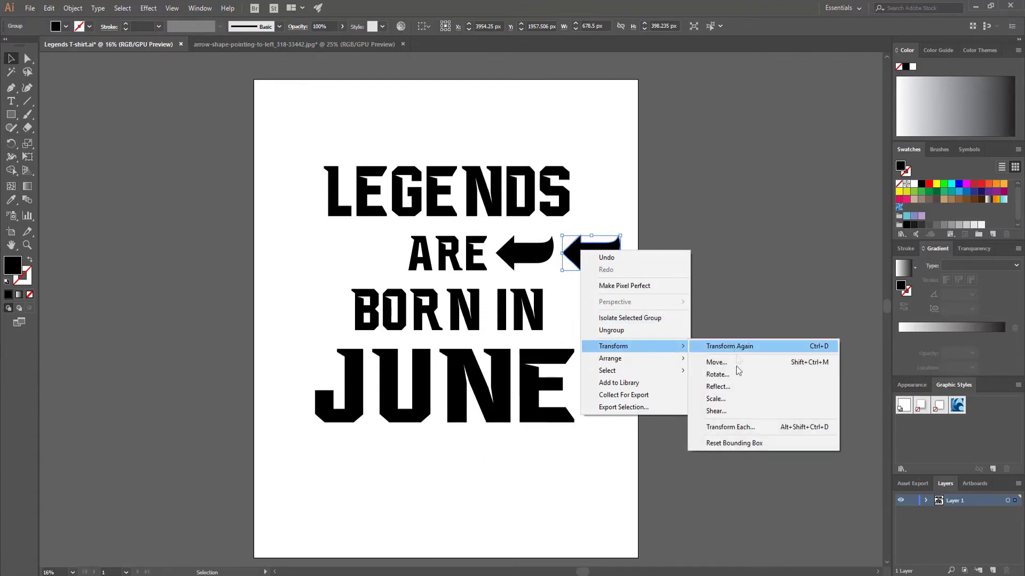
click(729, 387)
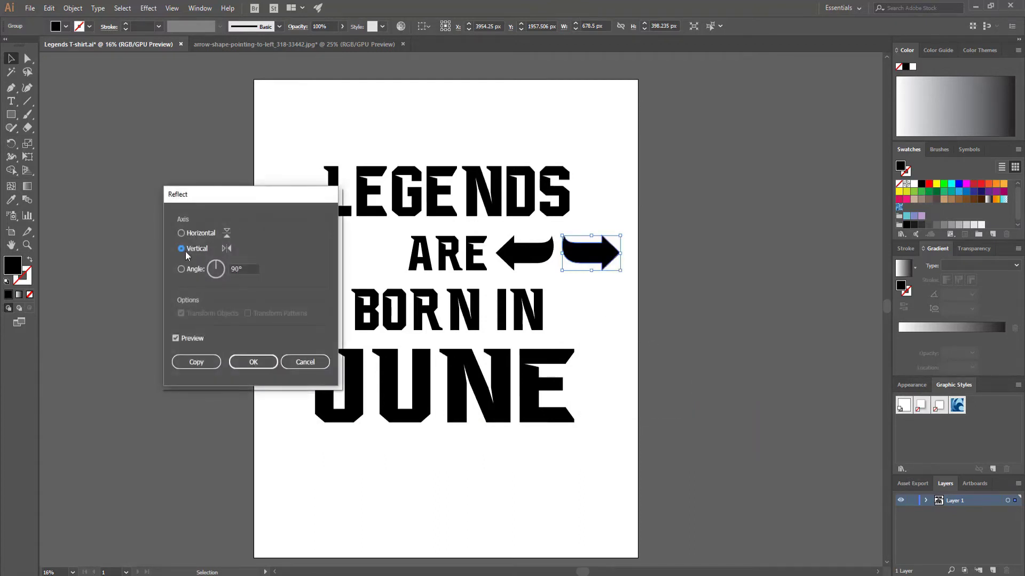
click(260, 362)
drag(583, 257, 362, 254)
Clear the selection and select the left-pointing arrow on its own.
key(ctrl+a)
click(281, 306)
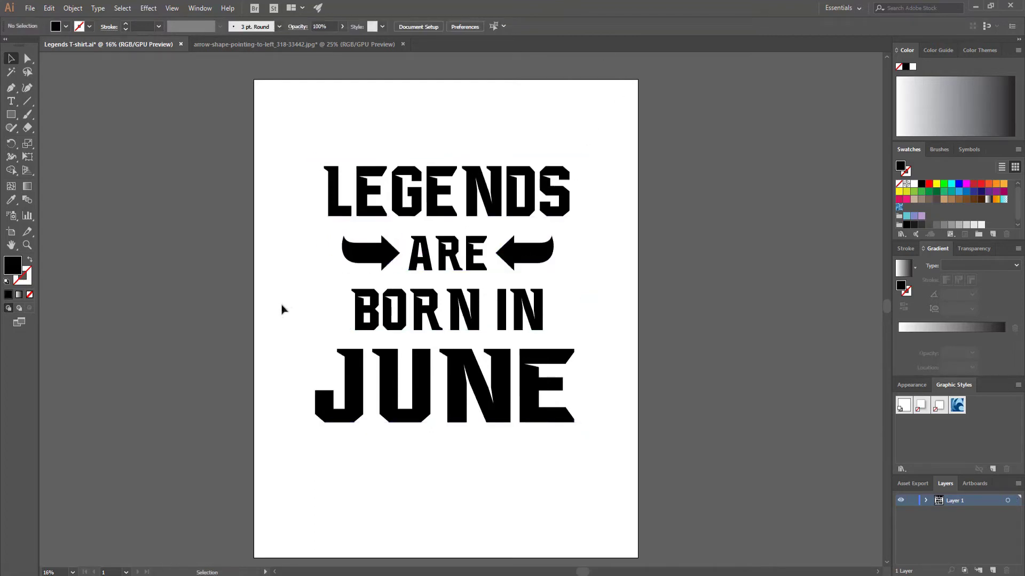
click(530, 258)
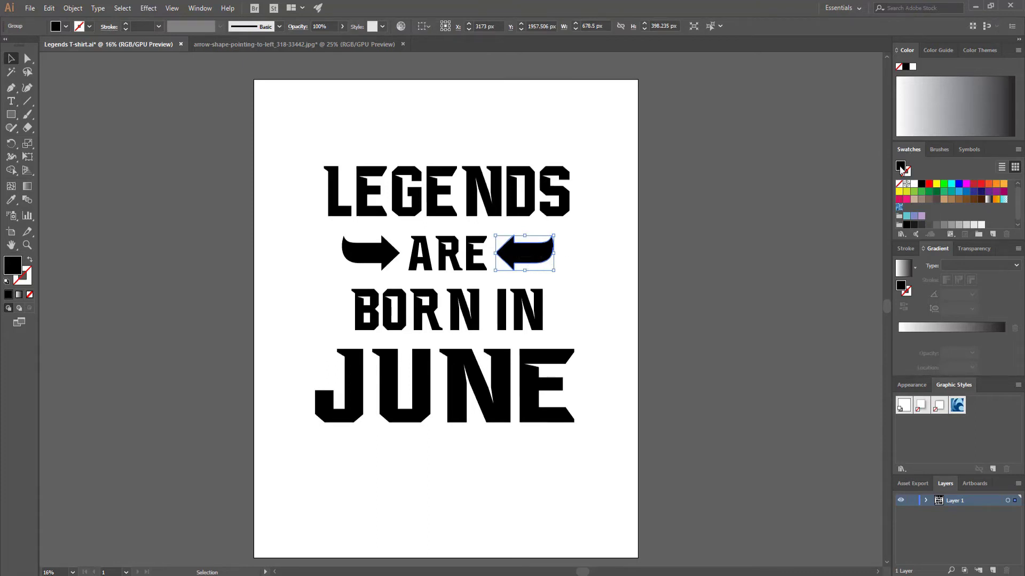
Fill both arrows flanking ARE with the red swatch.
click(929, 184)
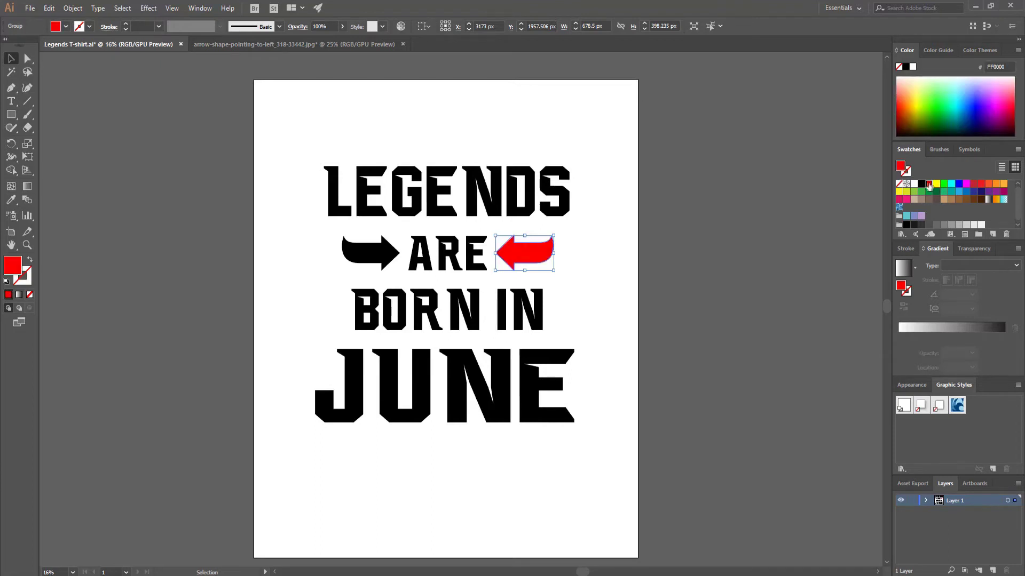
click(374, 259)
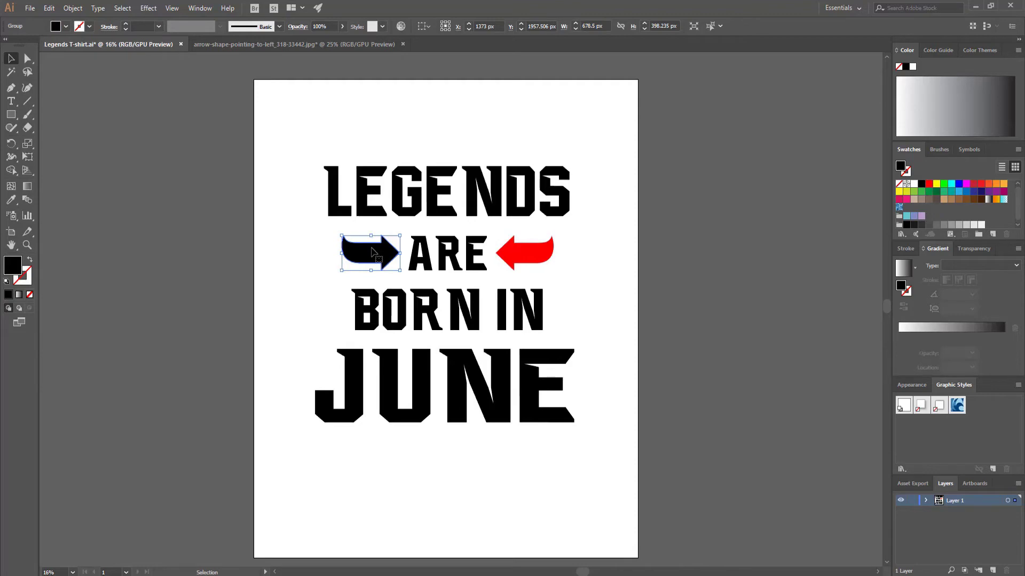
click(929, 184)
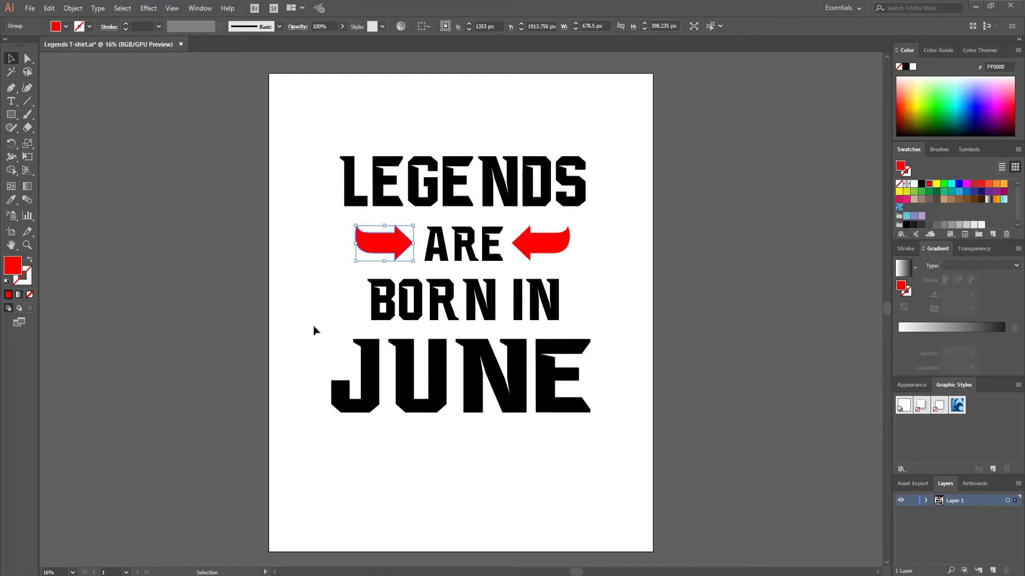
click(11, 114)
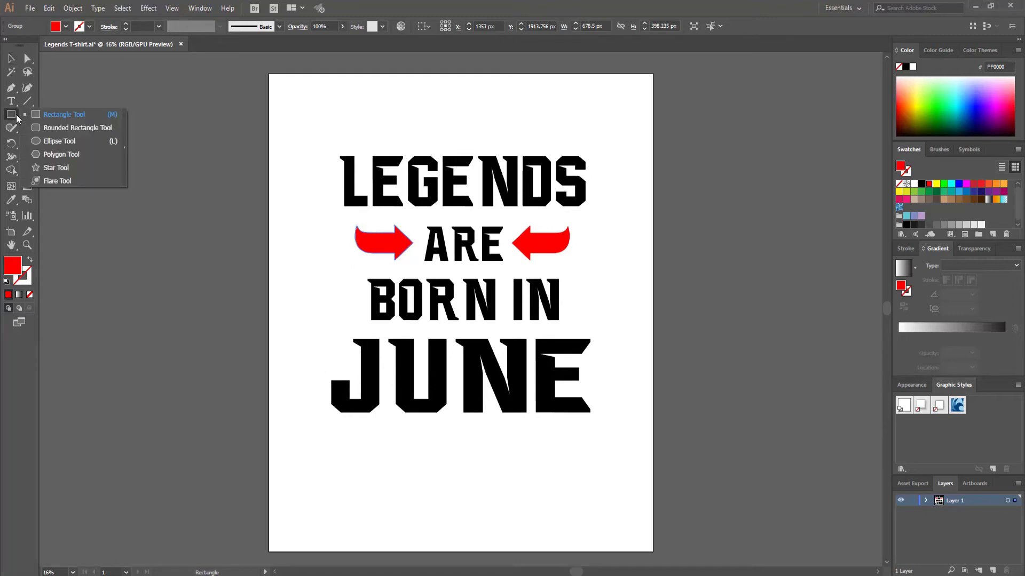
Draw a red rectangle about 2962.5 × 562.5 px beneath JUNE.
click(72, 117)
drag(323, 458, 576, 507)
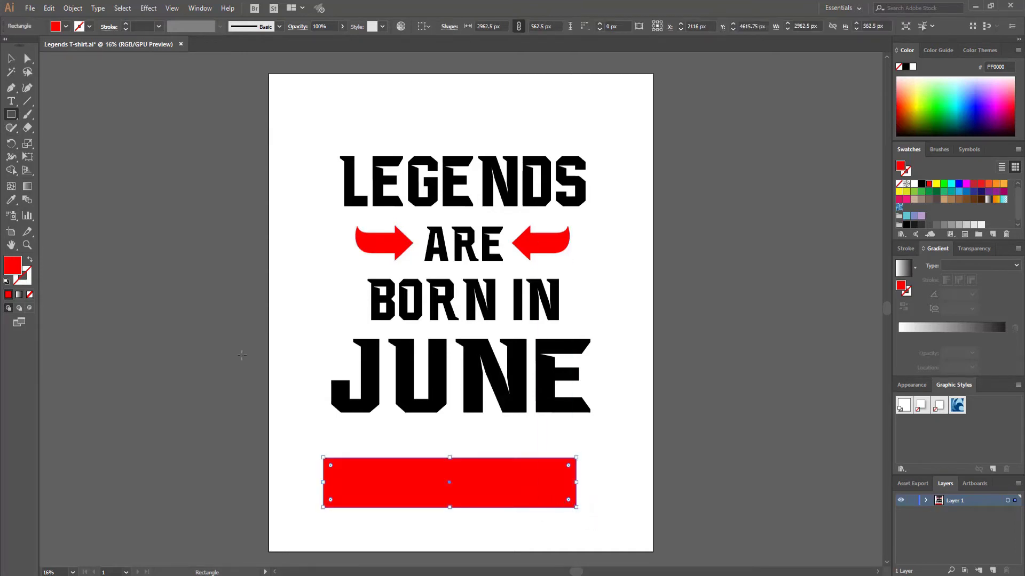
click(73, 8)
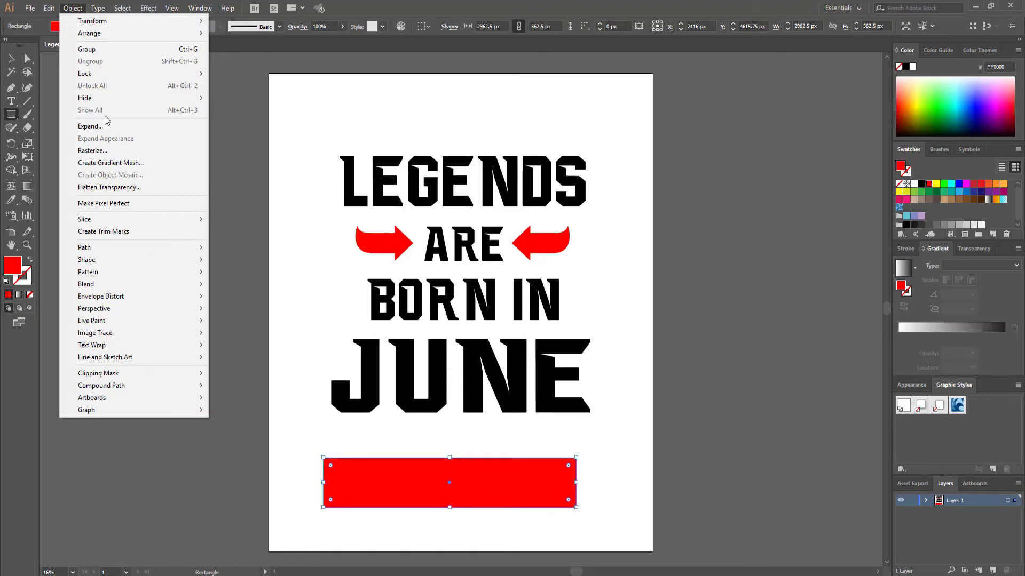
mouse_move(139, 302)
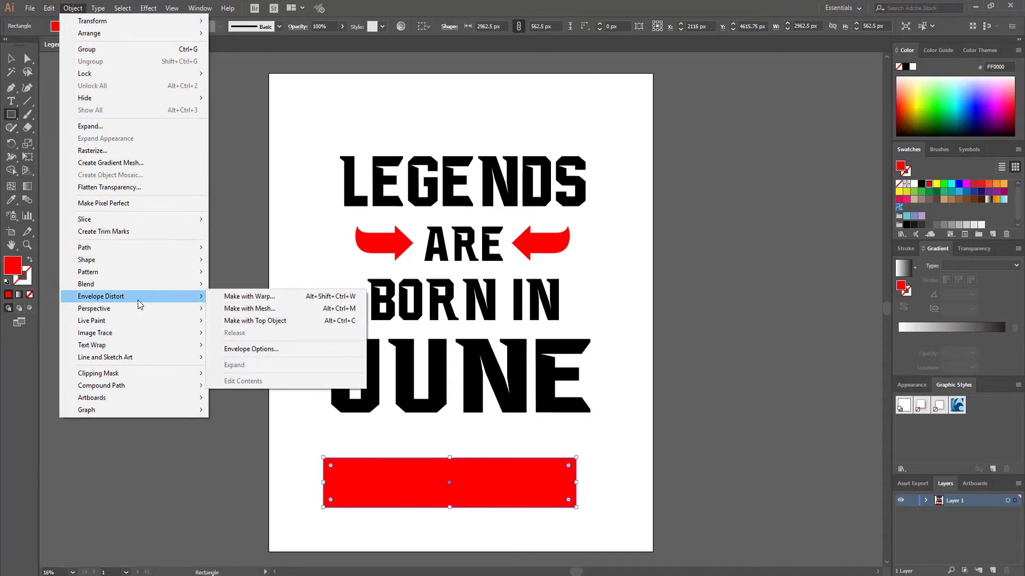
Envelope-warp the red rectangle with the Squeeze style at 17% bend, after trying Arc and Shell Lower.
click(235, 300)
drag(491, 170, 497, 129)
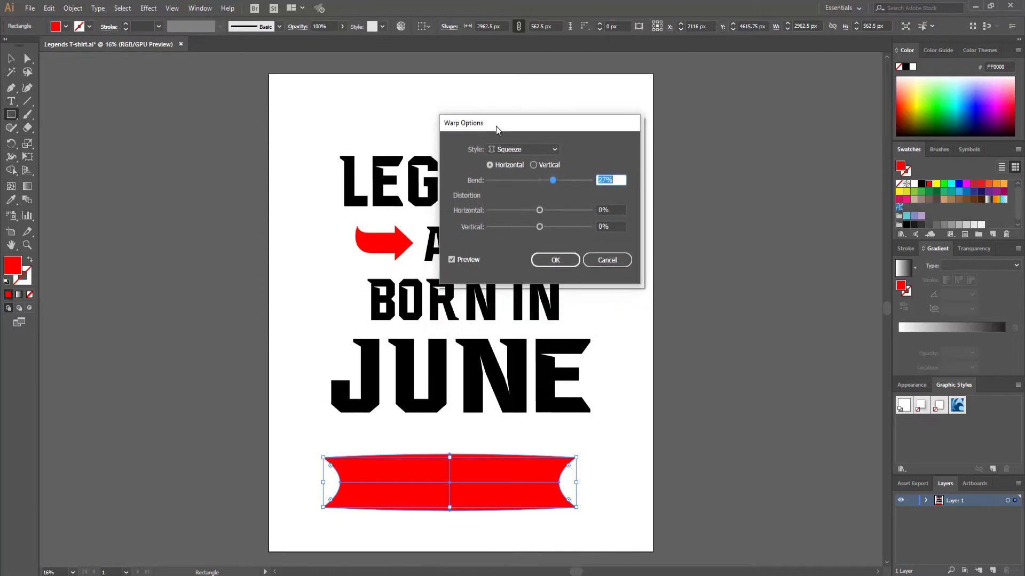
click(507, 150)
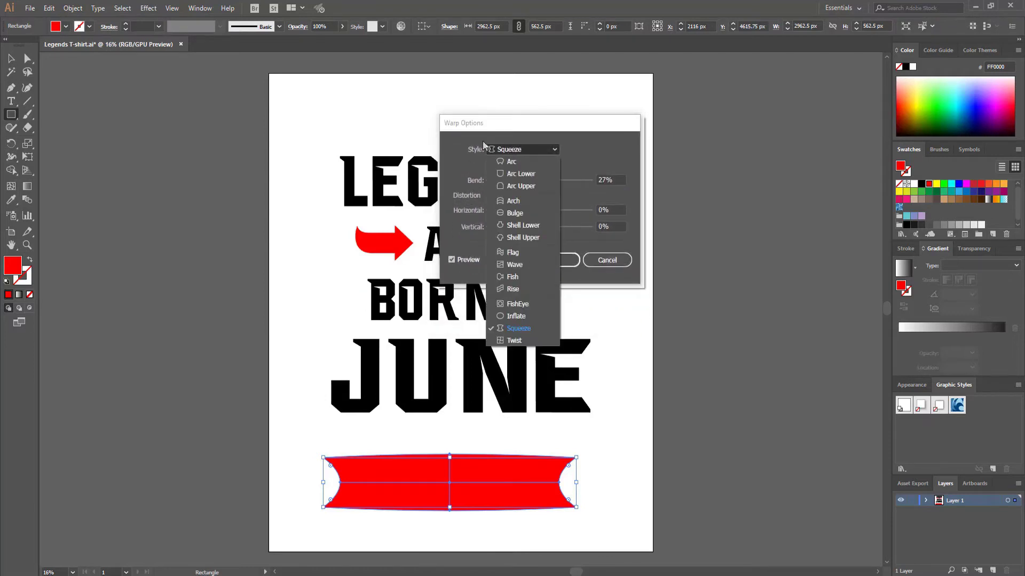
click(509, 161)
click(510, 151)
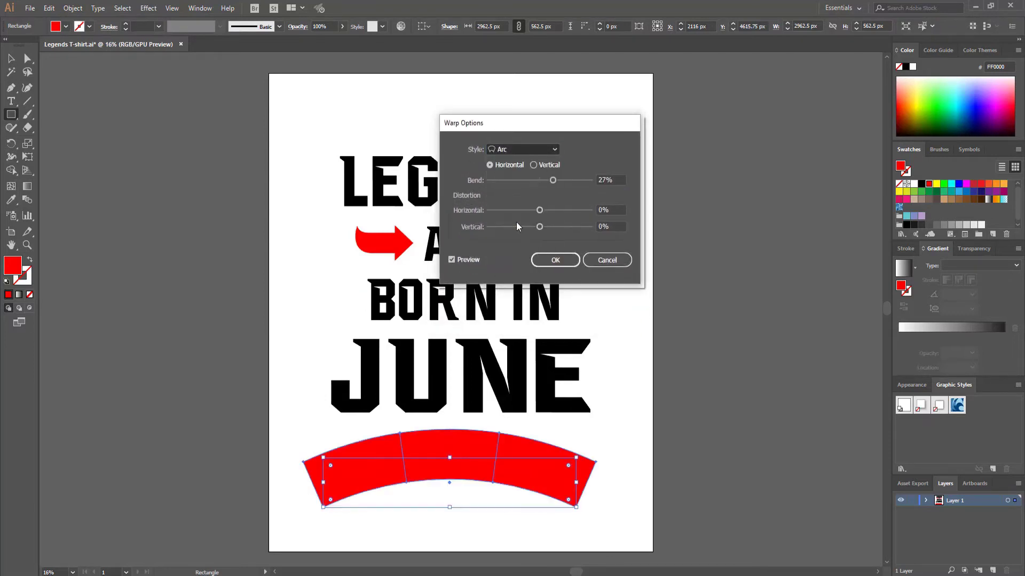
click(519, 224)
click(512, 151)
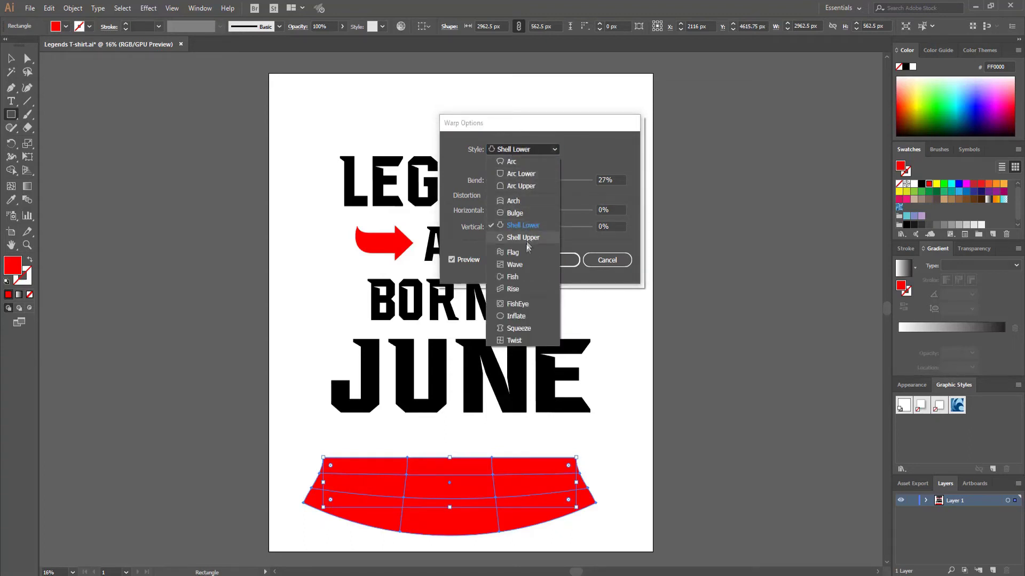
click(530, 330)
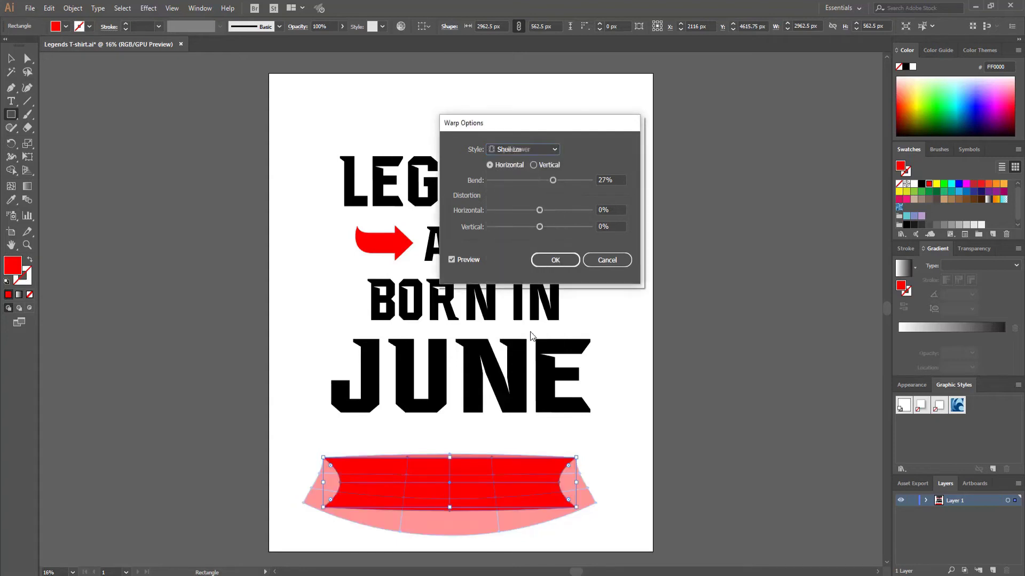
drag(554, 181, 549, 184)
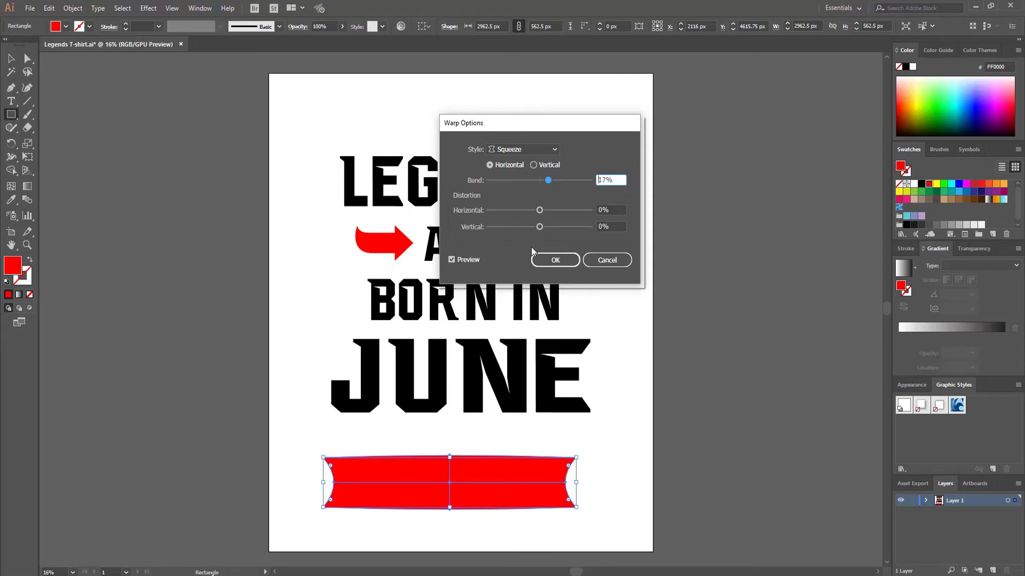
click(544, 259)
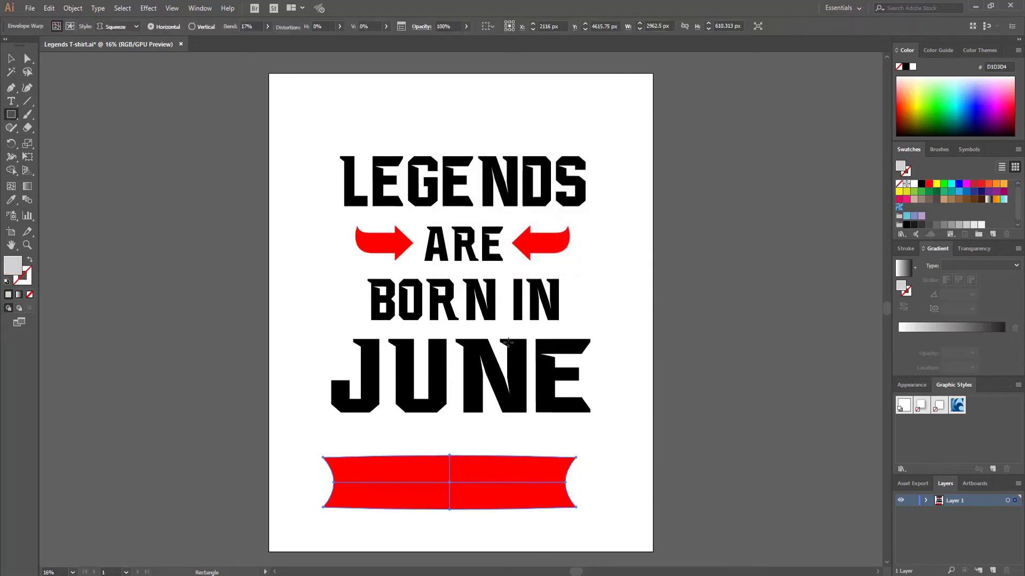
Move the red banner up over BORN IN and send it to the back.
click(11, 58)
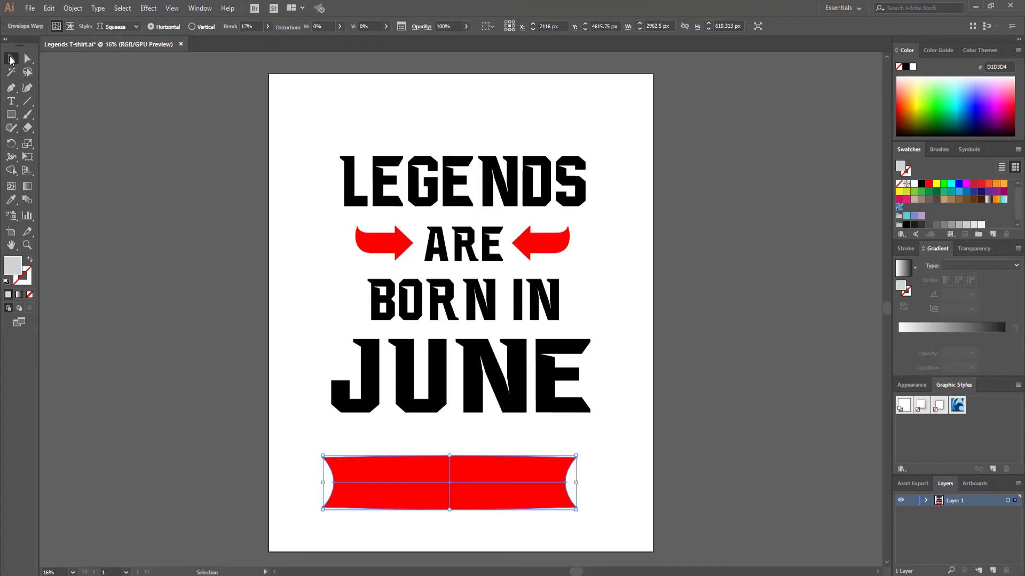
drag(490, 469, 501, 292)
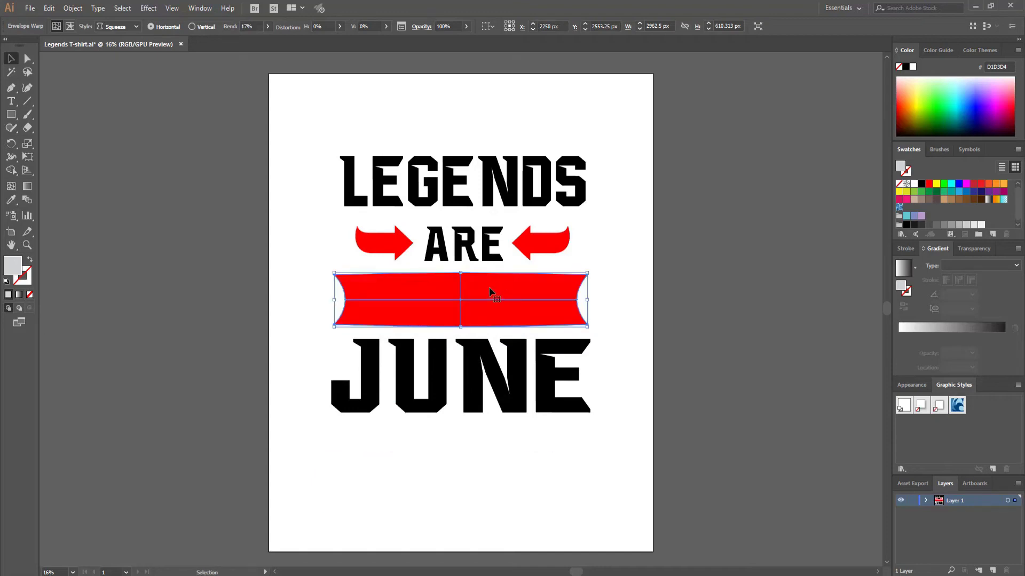
right_click(489, 288)
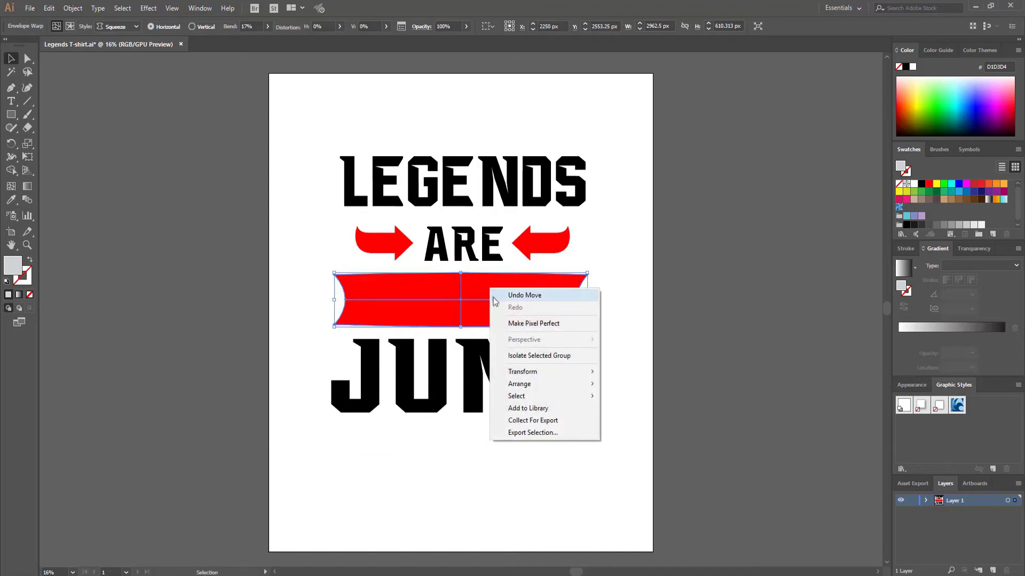
mouse_move(522, 385)
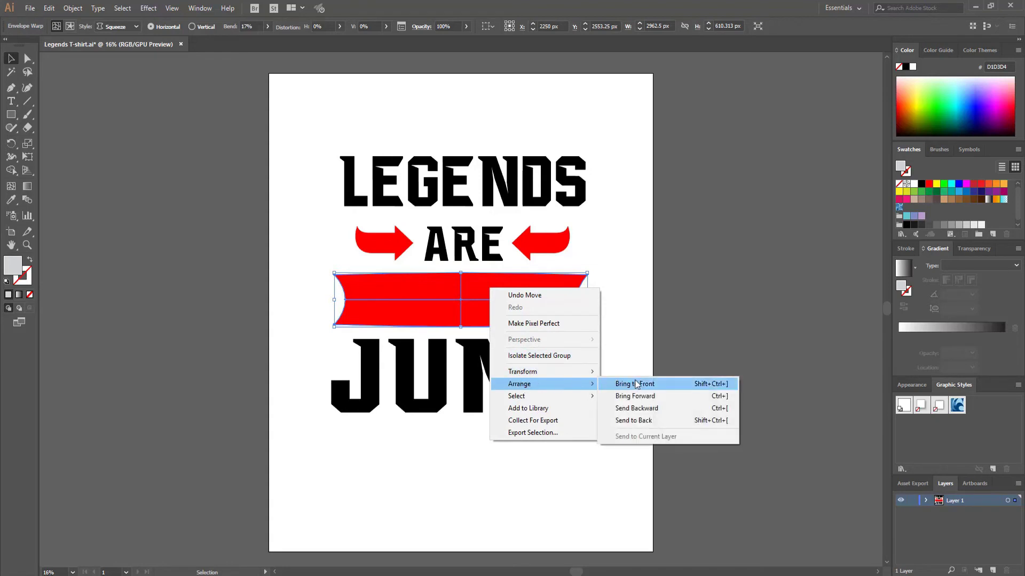
click(648, 422)
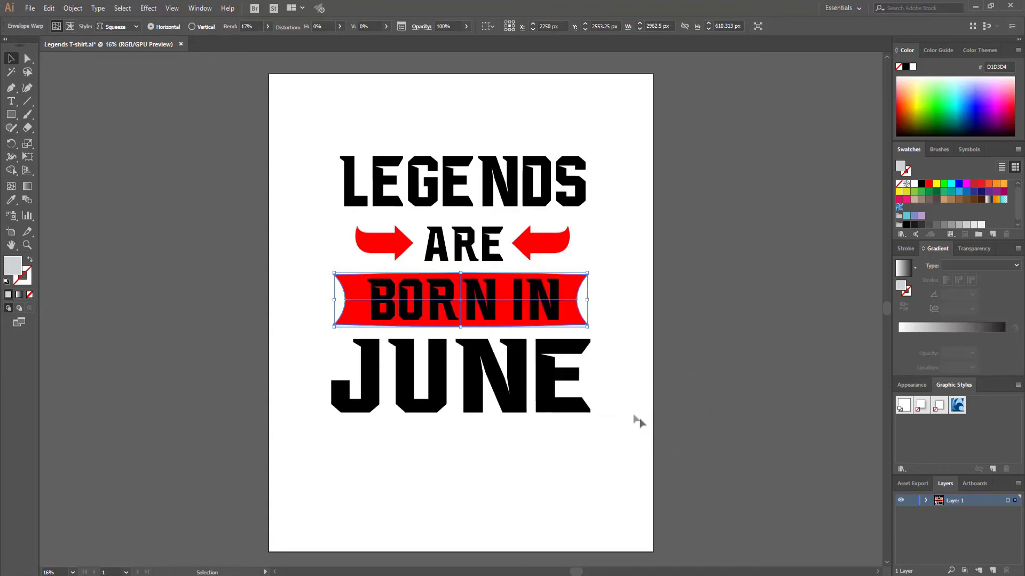
Widen the banner to about 3253.5 × 670 px and save the design.
drag(586, 326, 553, 314)
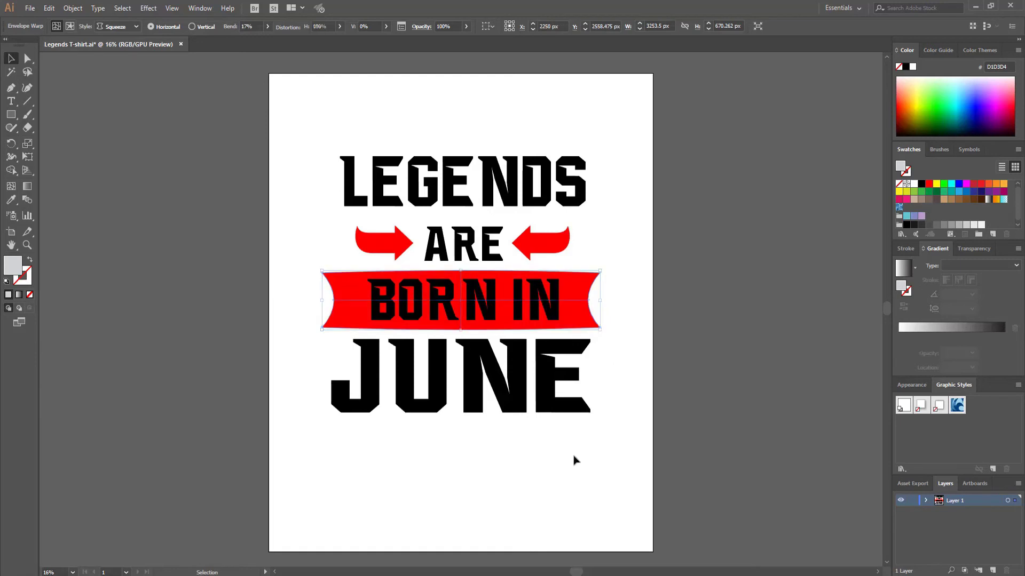
click(574, 460)
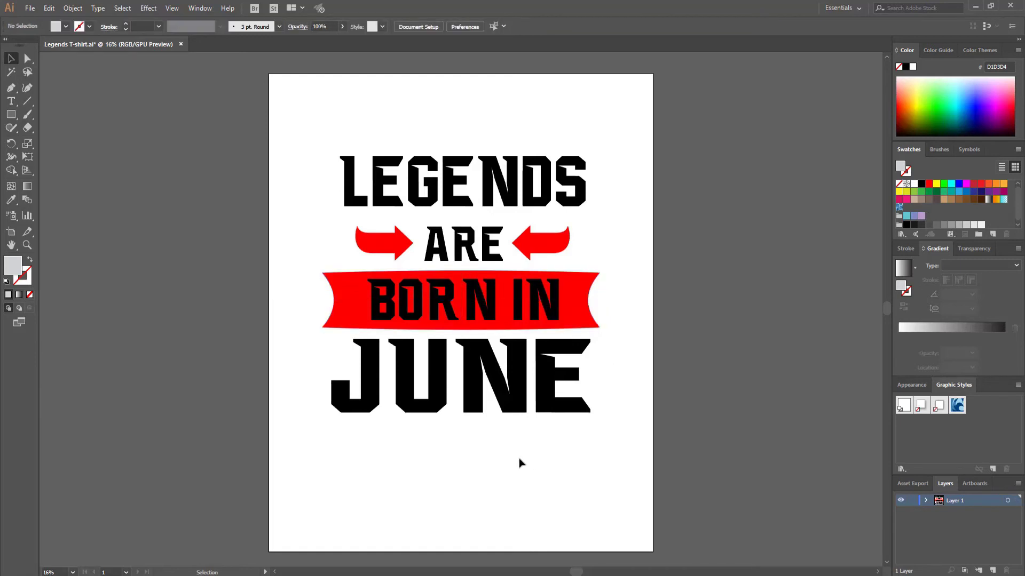
key(ctrl+s)
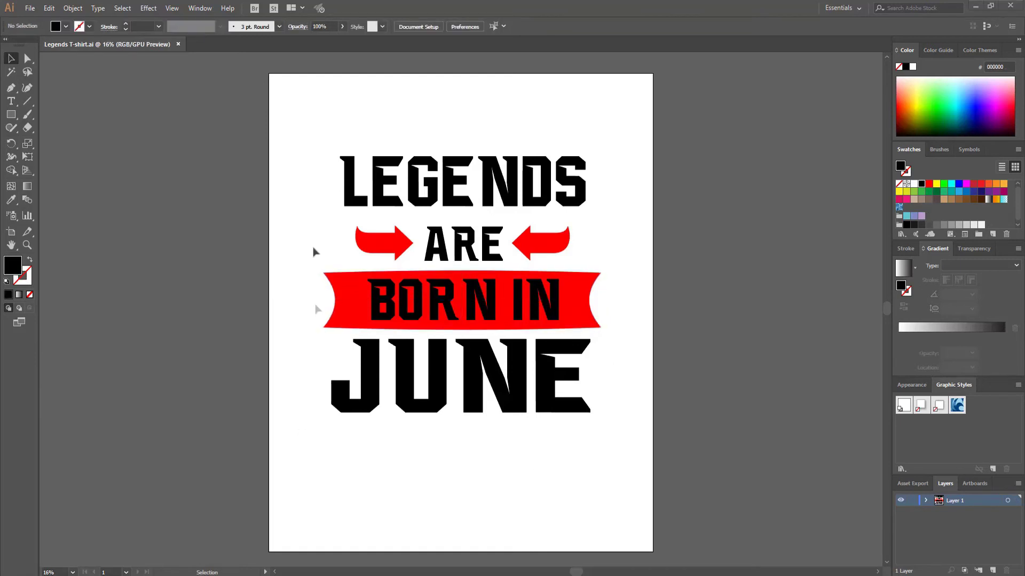
Warp LEGENDS with an Arc envelope at 25% bend and nudge it down toward ARE.
click(351, 178)
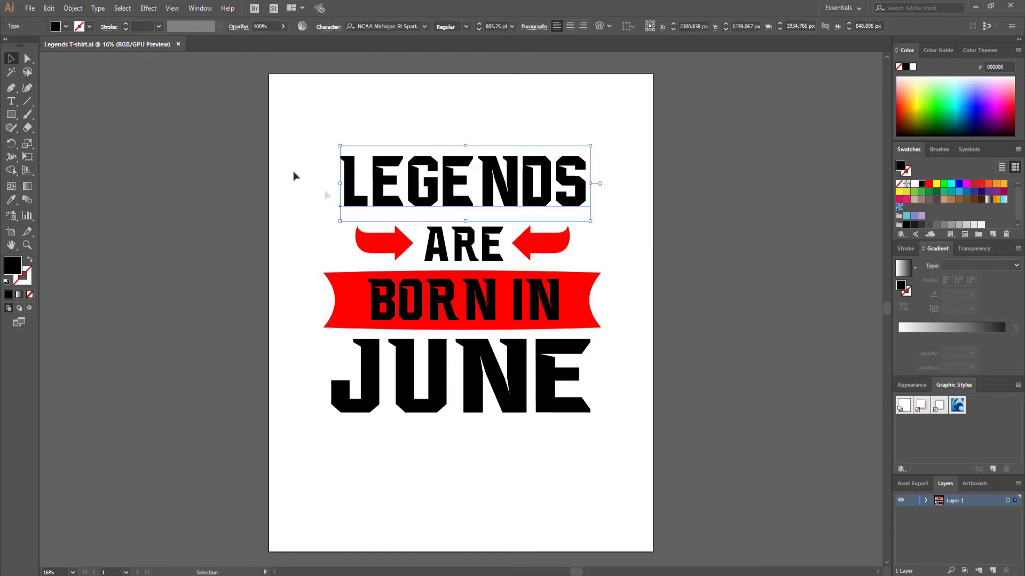
click(75, 9)
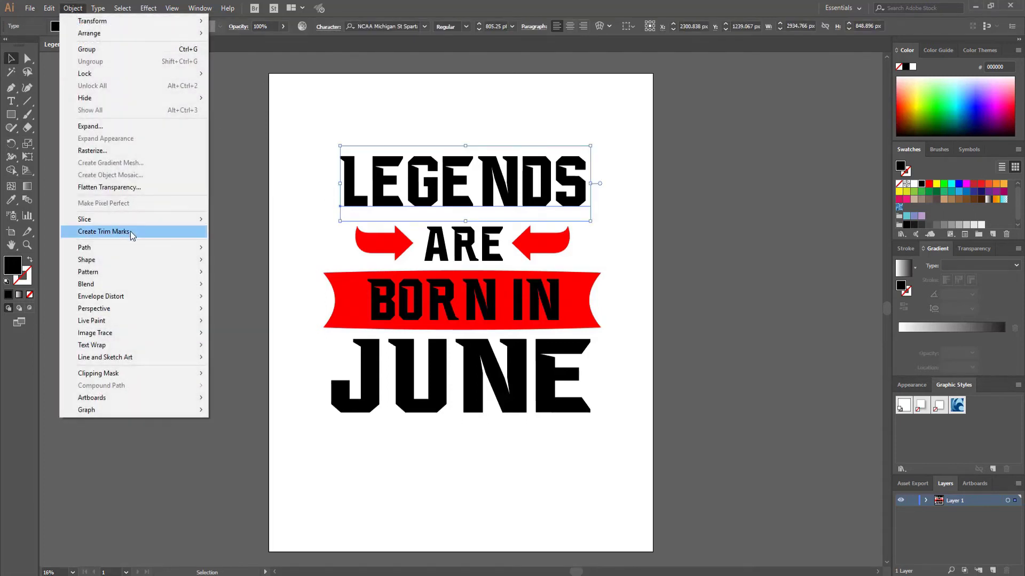
mouse_move(132, 297)
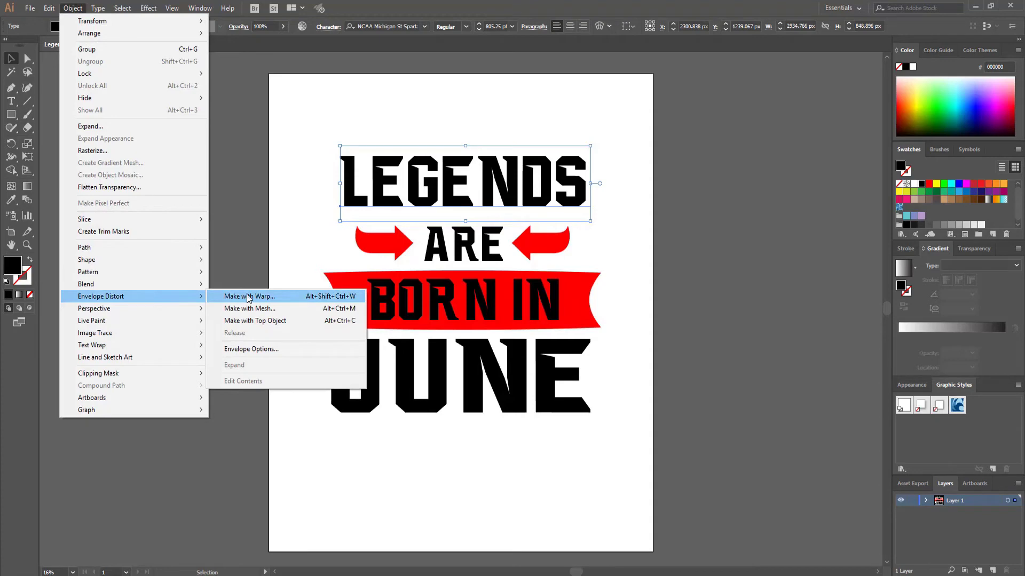
click(280, 299)
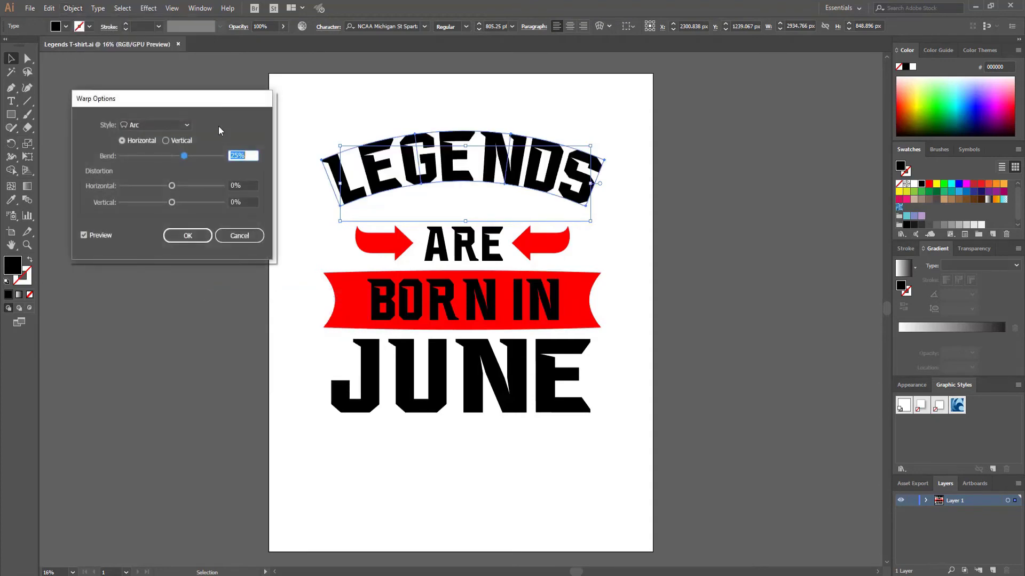
drag(182, 104, 169, 99)
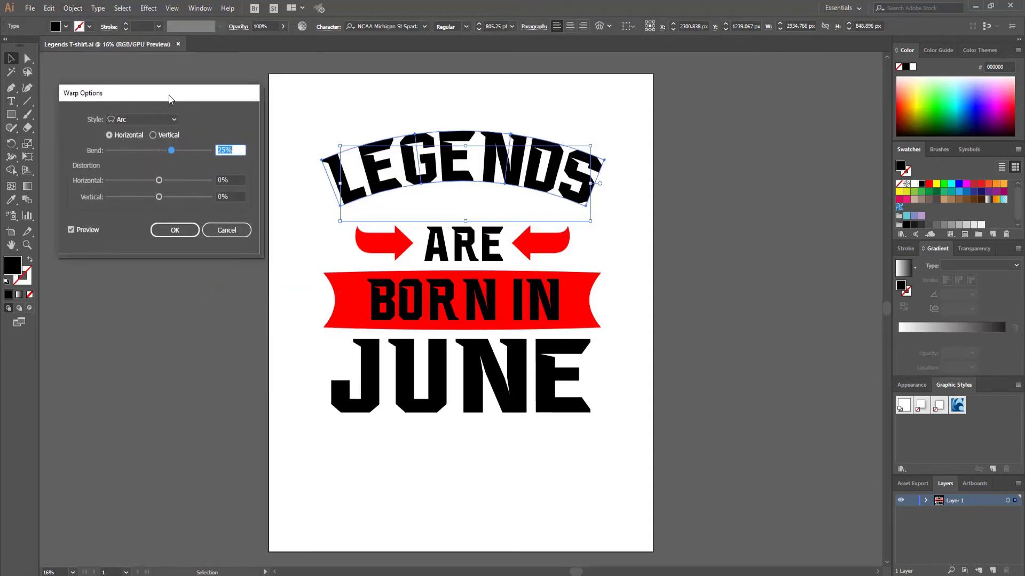
click(157, 119)
click(160, 121)
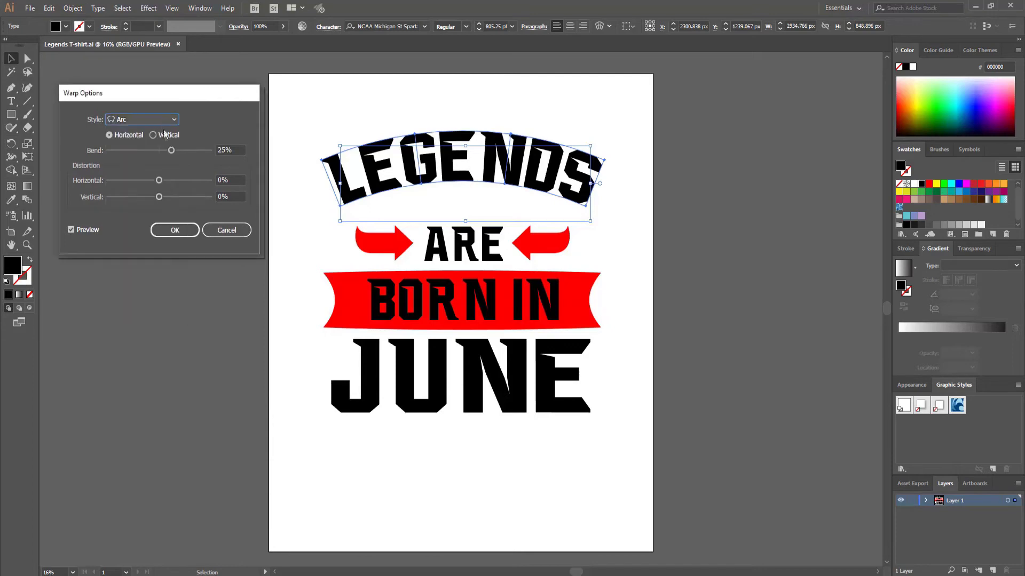
drag(171, 152, 172, 153)
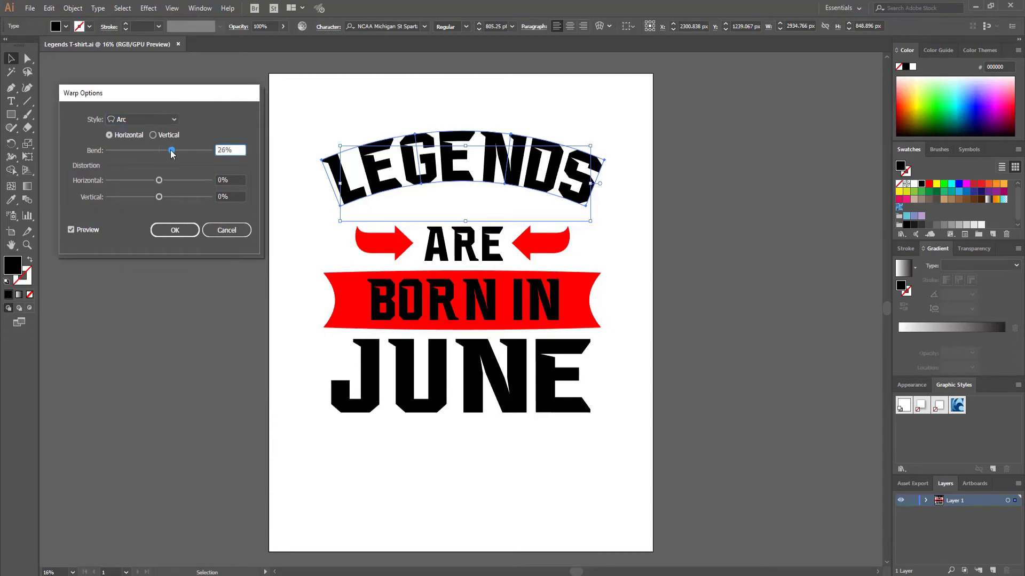
drag(171, 152, 171, 153)
click(165, 229)
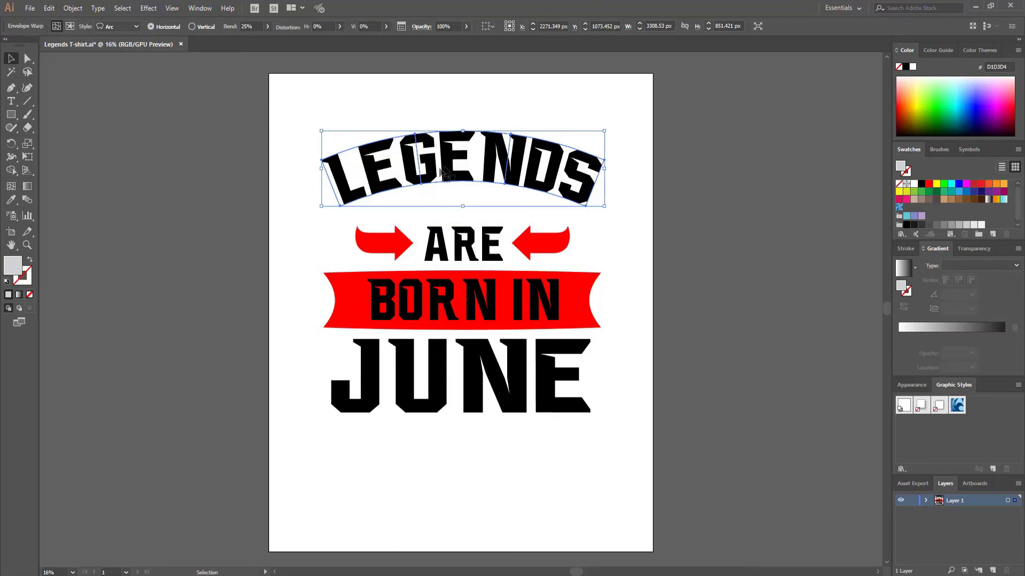
drag(448, 168, 448, 176)
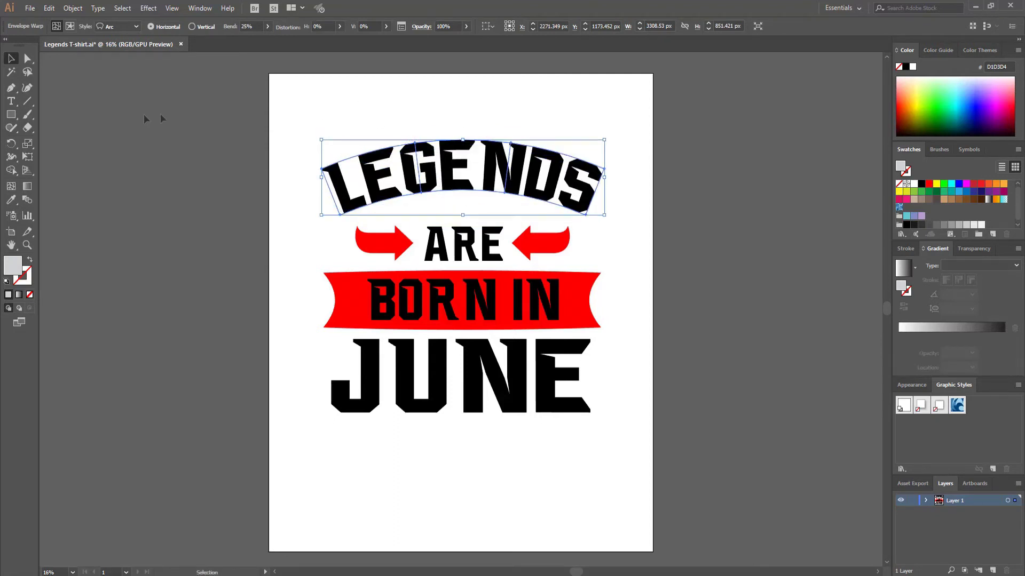
Draw a small black star and move it above the word ARE.
click(11, 116)
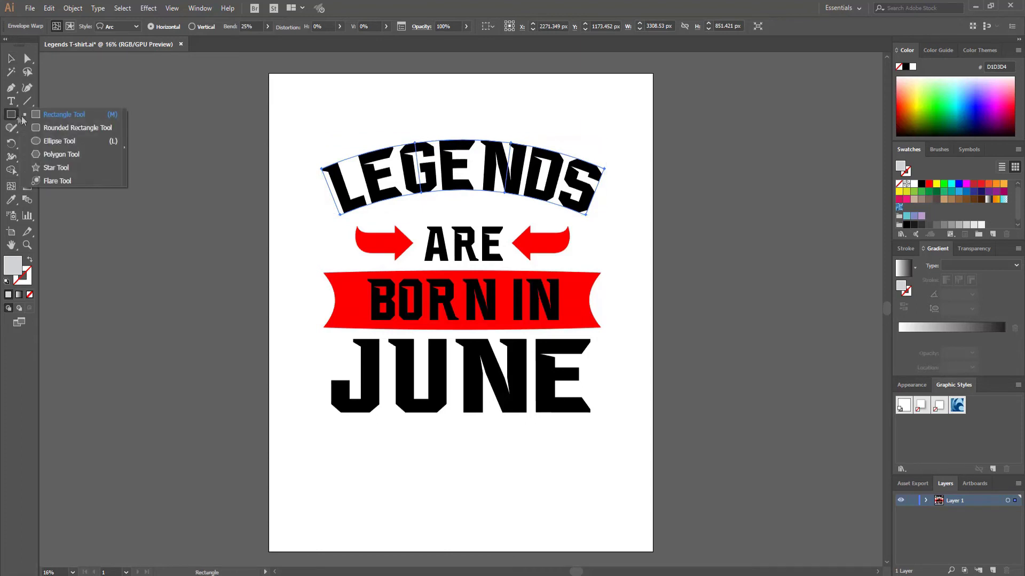
click(68, 172)
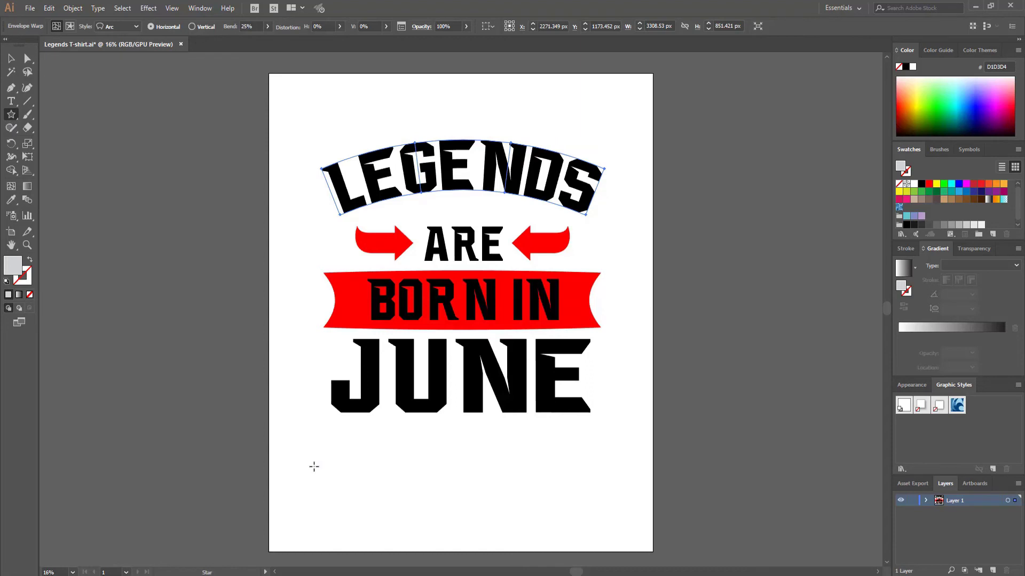
drag(314, 467, 323, 474)
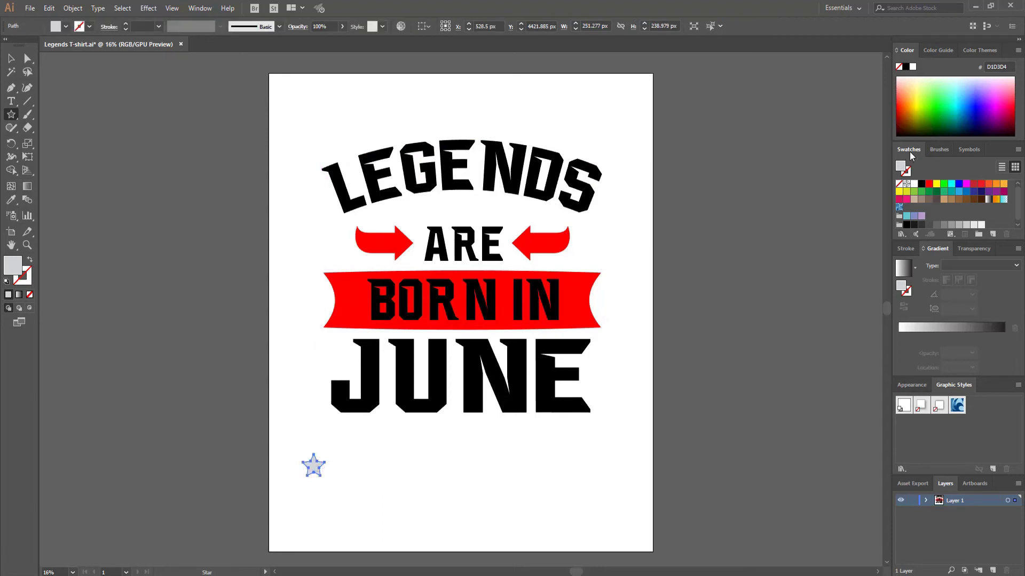
click(921, 184)
click(10, 58)
drag(314, 468, 438, 216)
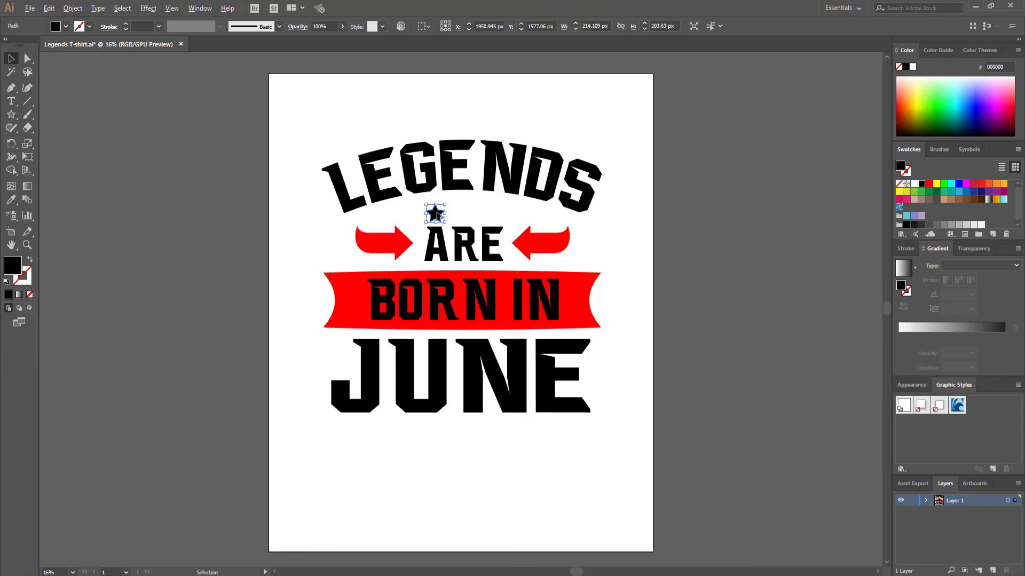
Copy the star to make a row of three, with the centred middle star coloured red.
drag(437, 215, 492, 213)
click(436, 213)
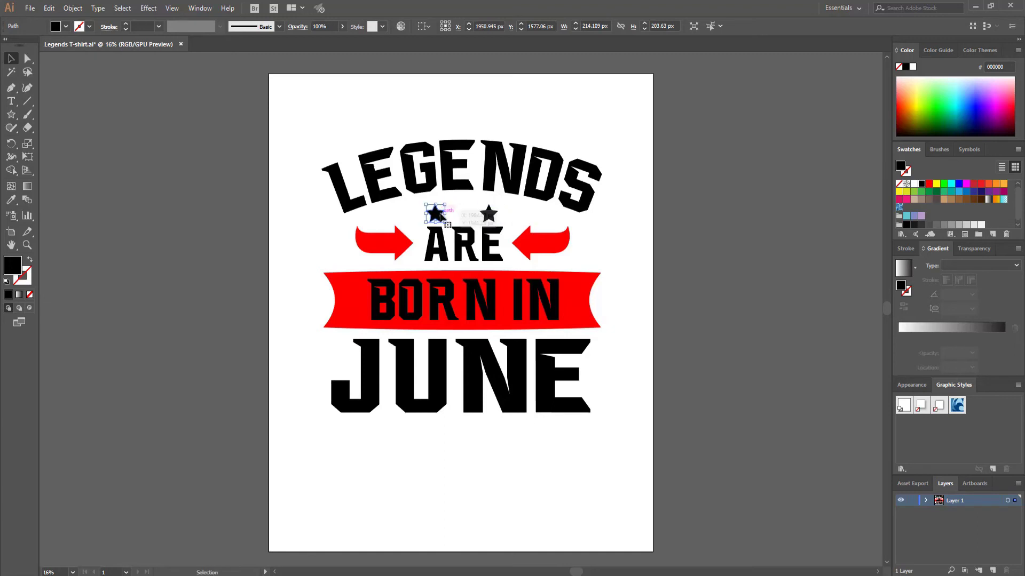
drag(441, 215, 467, 217)
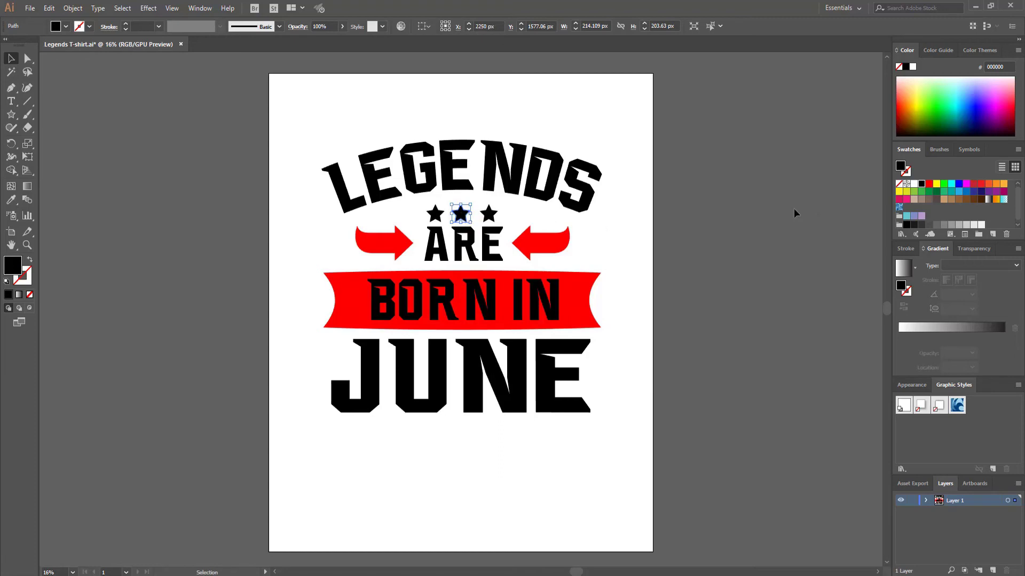
click(930, 185)
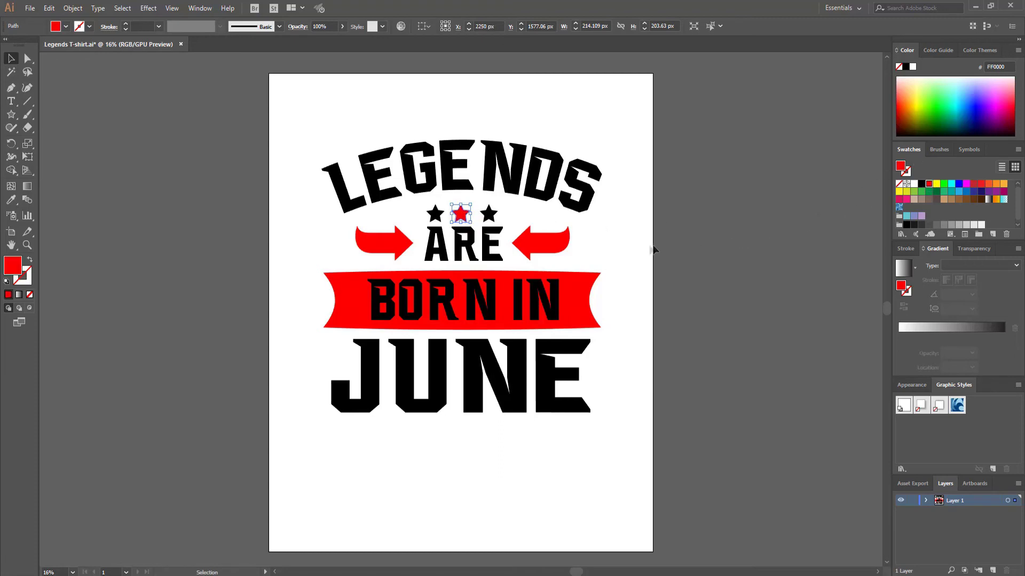
drag(461, 214, 484, 215)
click(196, 421)
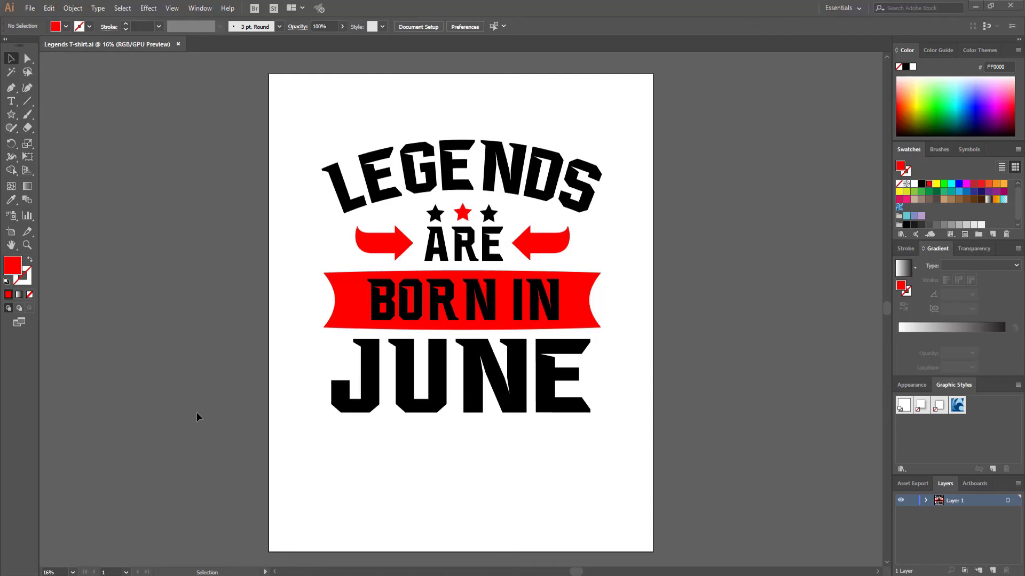
Export the design to the Desktop as Legends T-shirt.png.
click(30, 9)
mouse_move(119, 203)
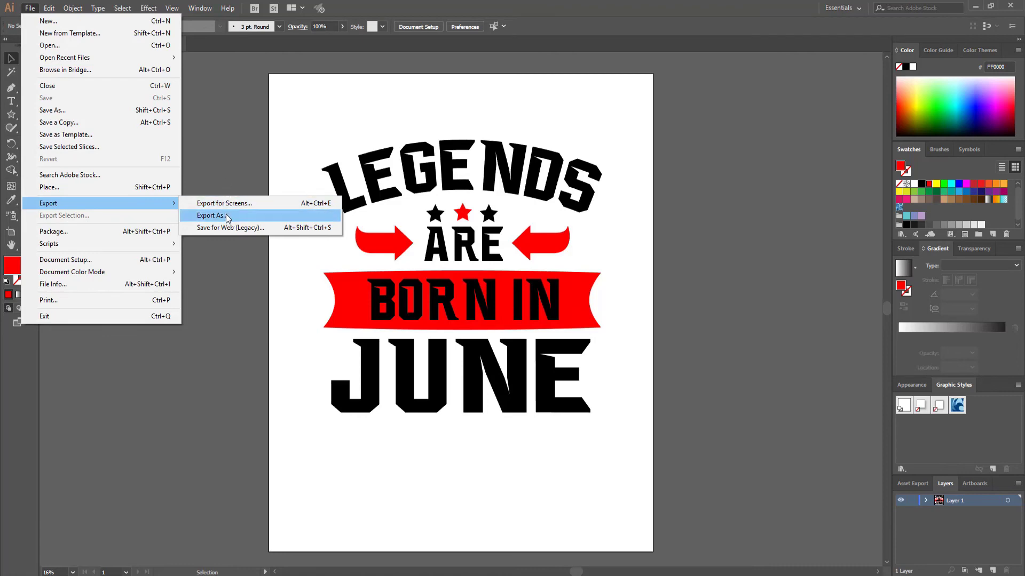
click(226, 216)
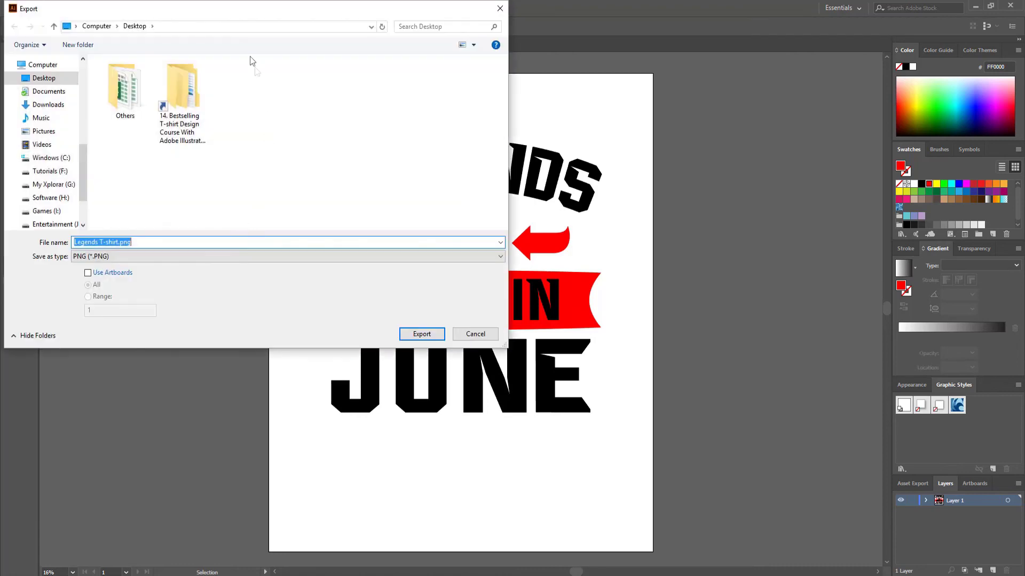
drag(215, 11, 364, 50)
mouse_move(235, 204)
mouse_down()
mouse_move(233, 171)
mouse_move(233, 206)
mouse_up()
click(193, 98)
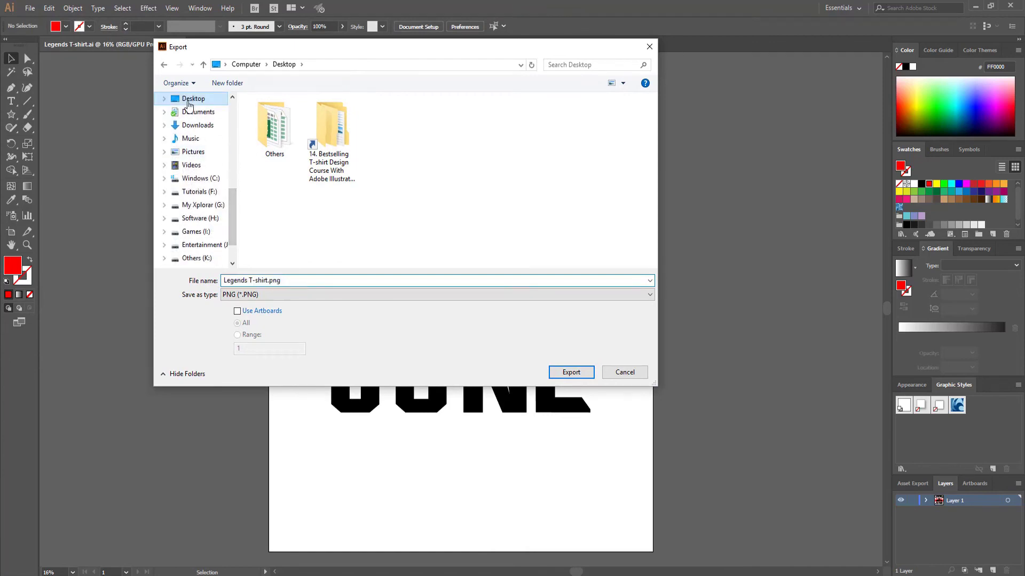
click(565, 372)
Set the PNG options to High (300 ppi) resolution with a transparent background.
drag(213, 153, 280, 161)
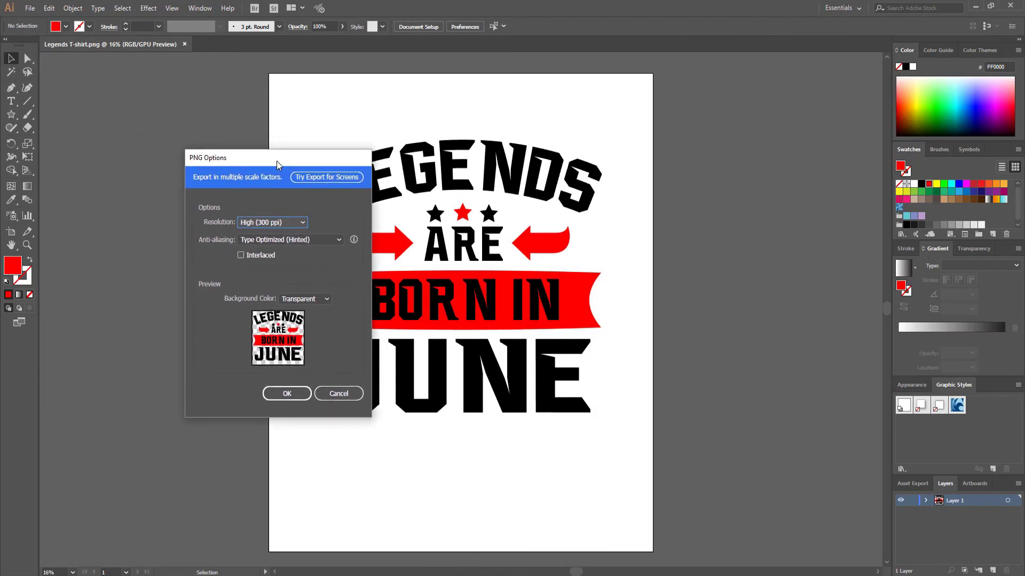
click(300, 224)
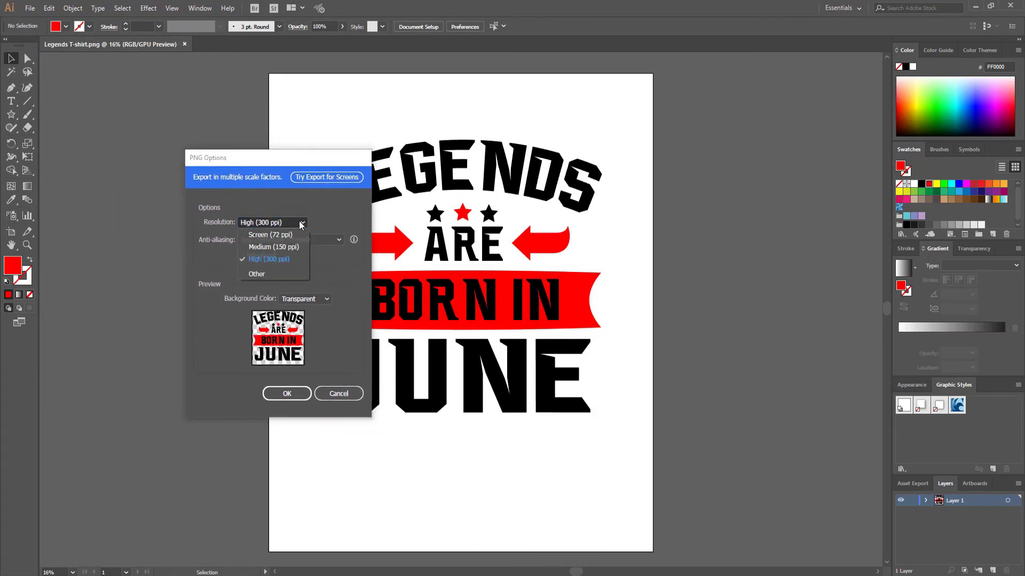
click(301, 224)
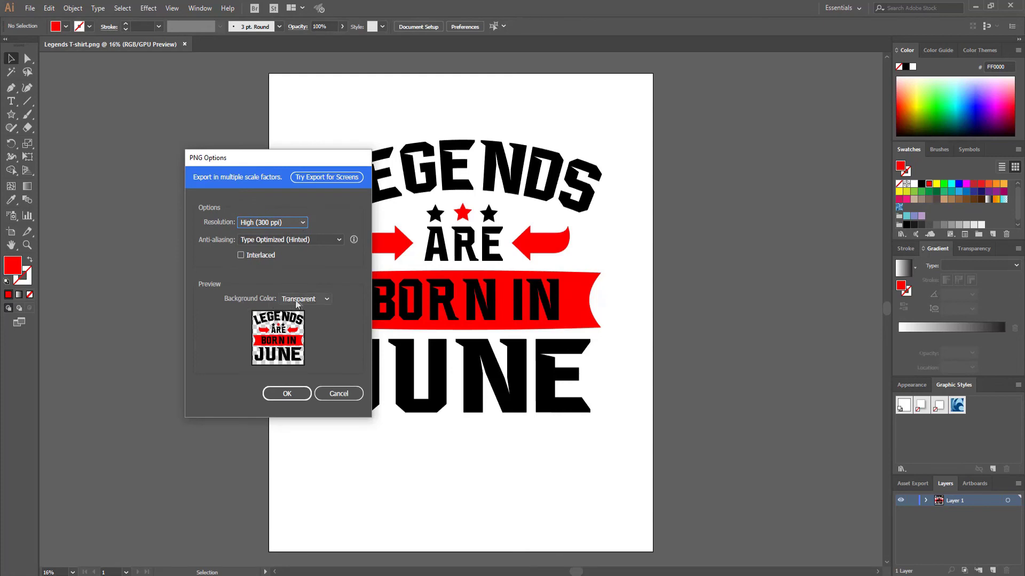
click(310, 300)
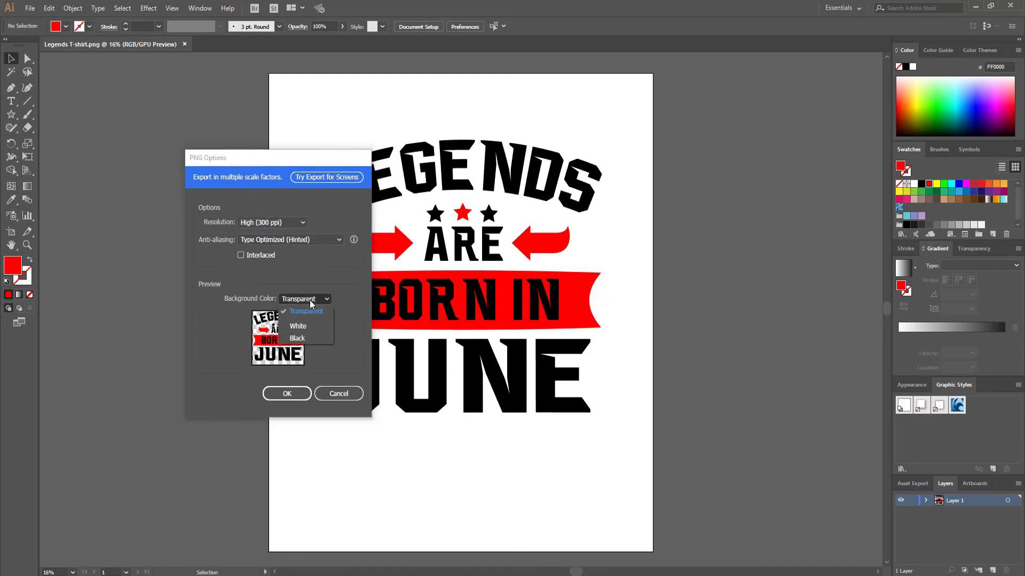
click(311, 302)
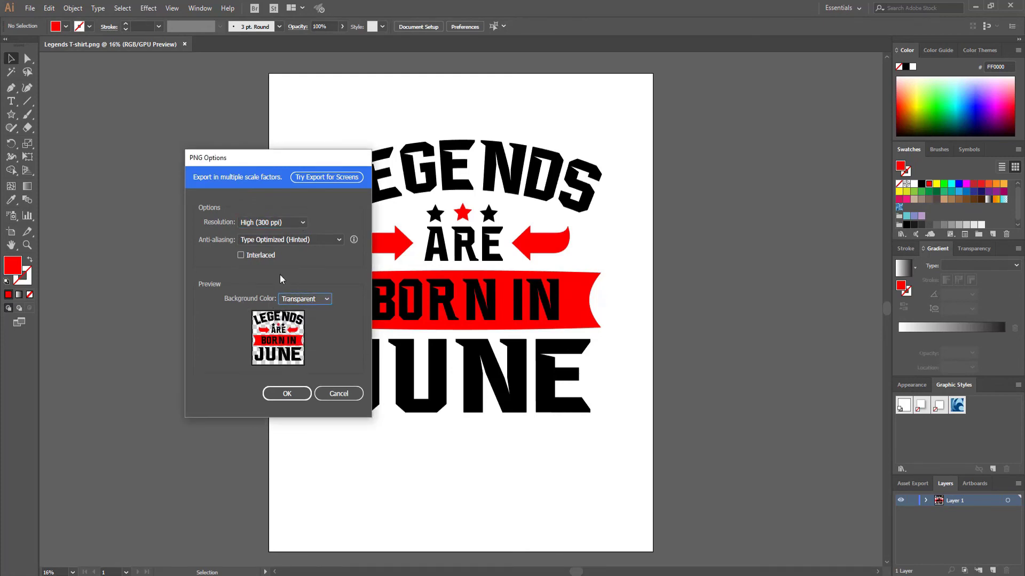
click(279, 394)
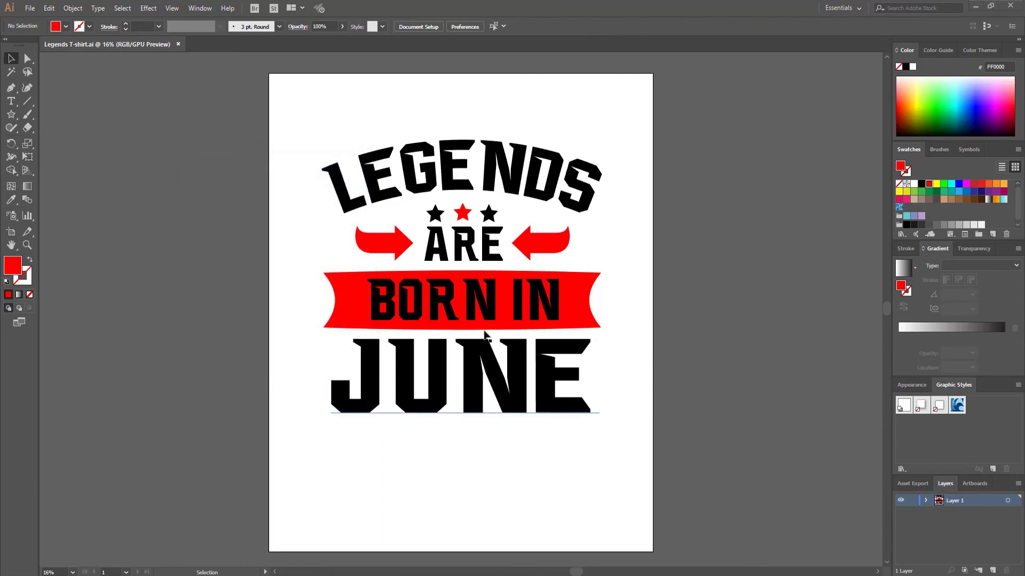
click(975, 6)
View Legends T-shirt.png in Windows Photo Viewer to check the transparent background, then close it.
double_click(24, 184)
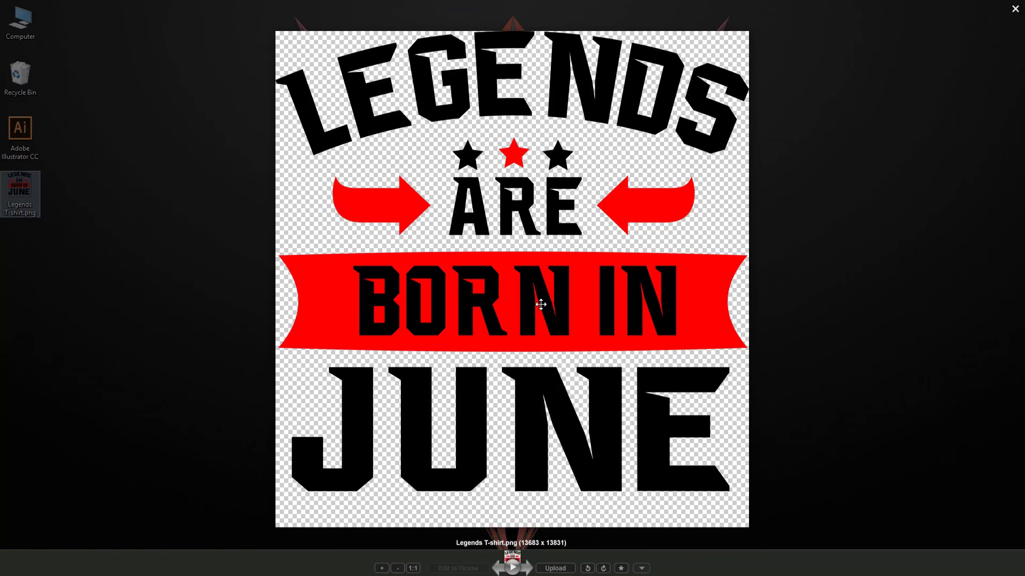
click(1017, 8)
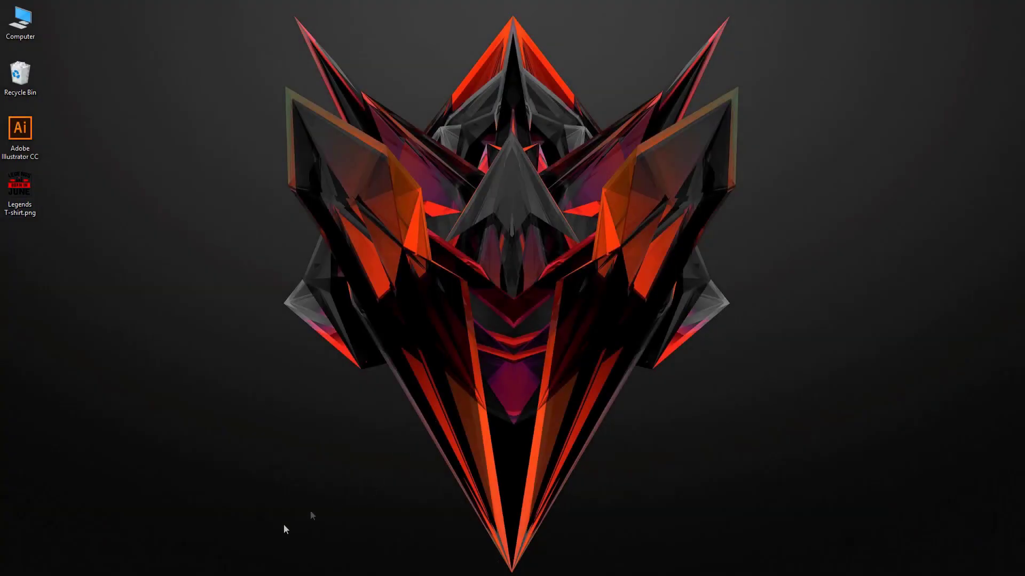